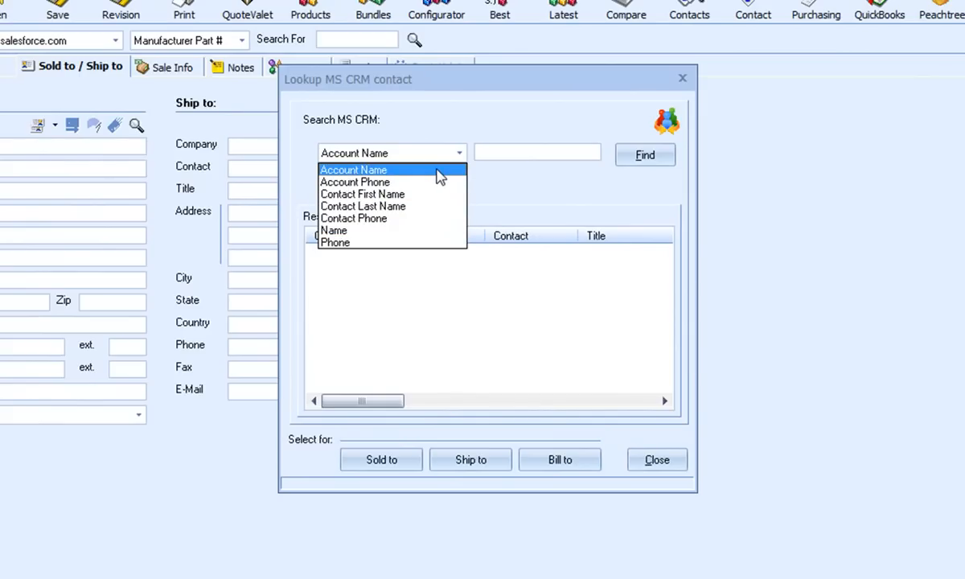
Search MS CRM by Contact Last Name for the customer's last name
click(438, 176)
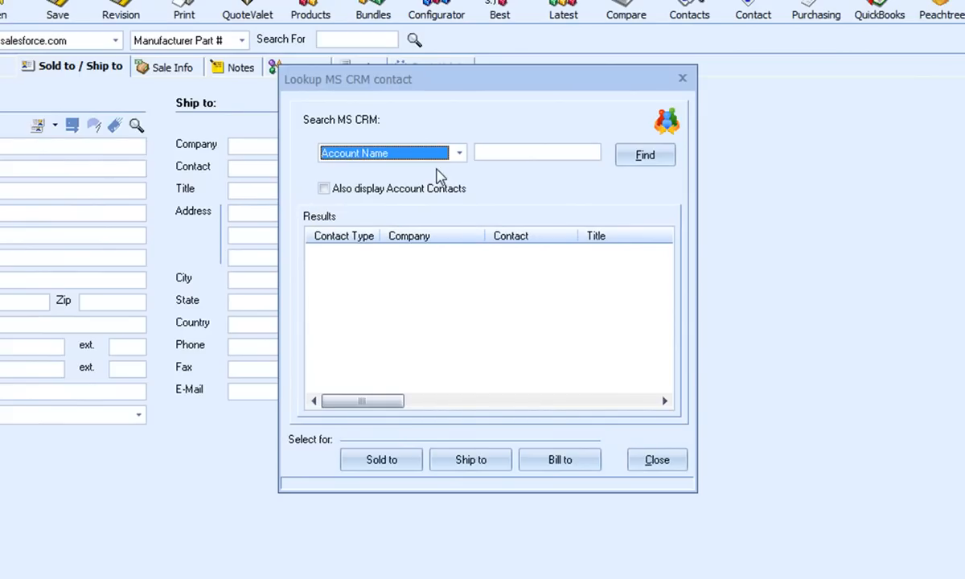
click(323, 189)
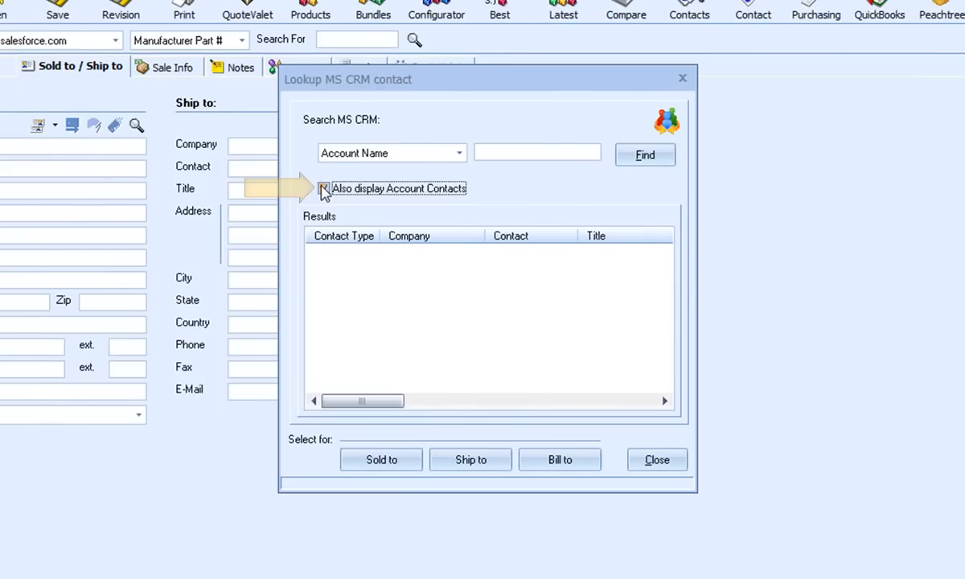
click(458, 153)
click(424, 207)
click(498, 154)
text(Thomas)
key(Return)
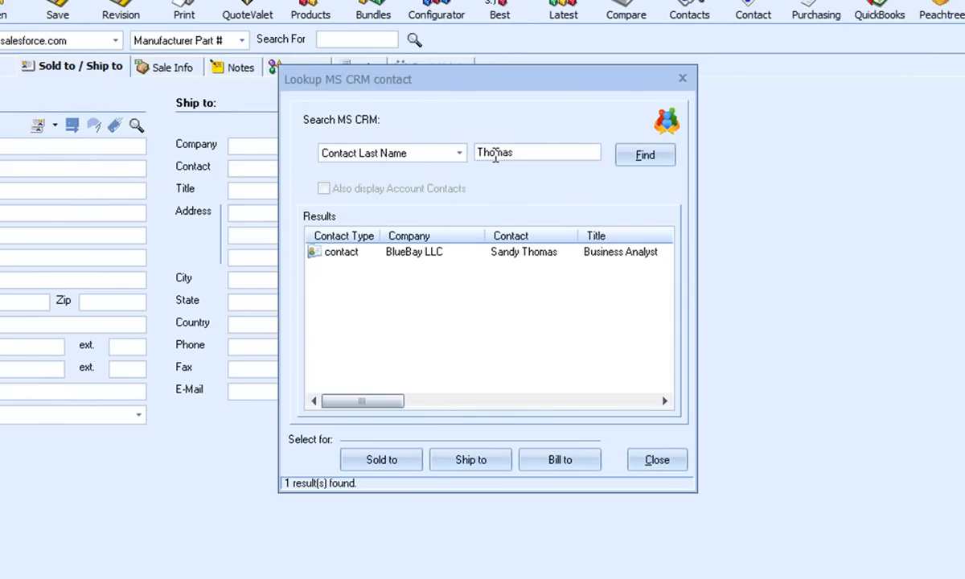
Insert the found BlueBay LLC contact into the Sold to, Ship to and Bill to areas and close the lookup
click(448, 257)
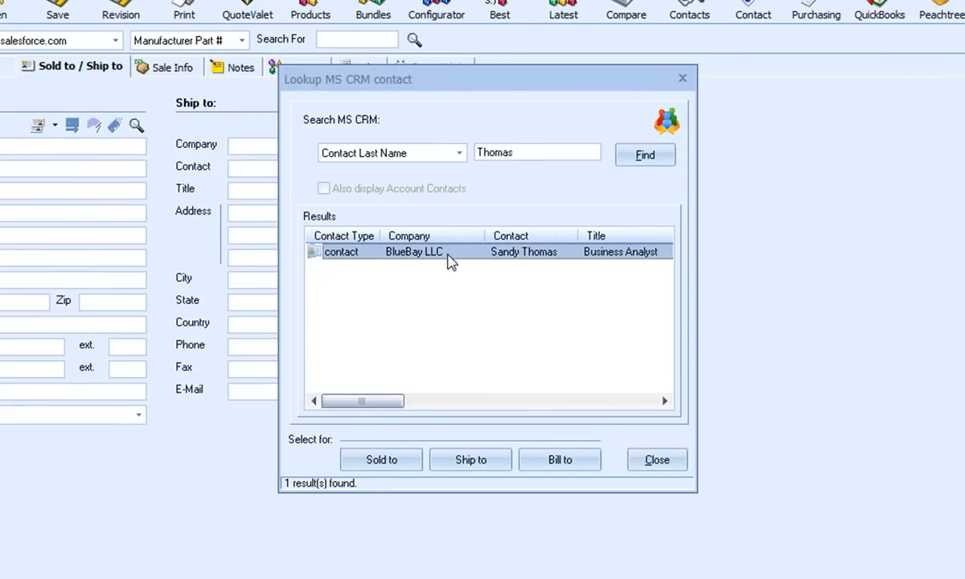
click(375, 460)
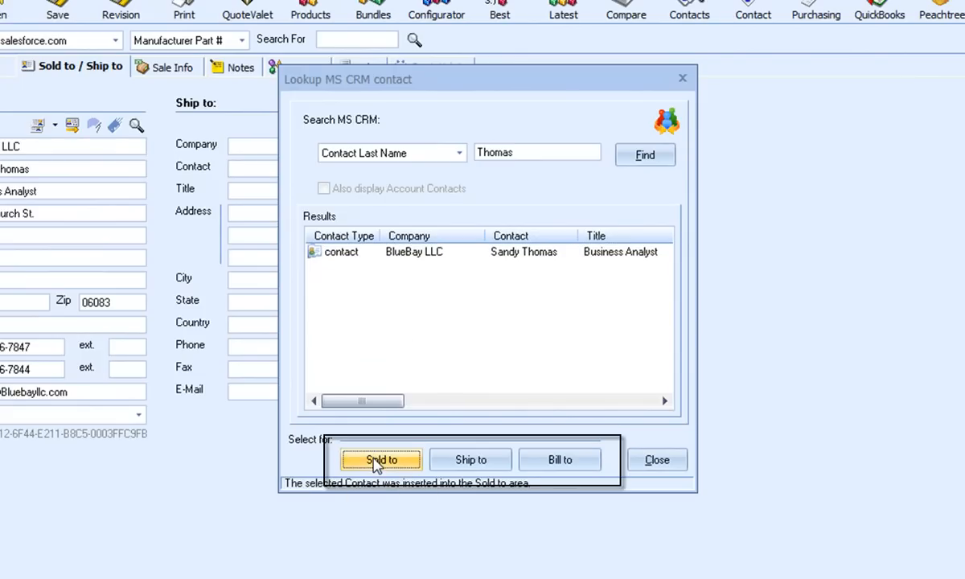
click(480, 460)
click(575, 465)
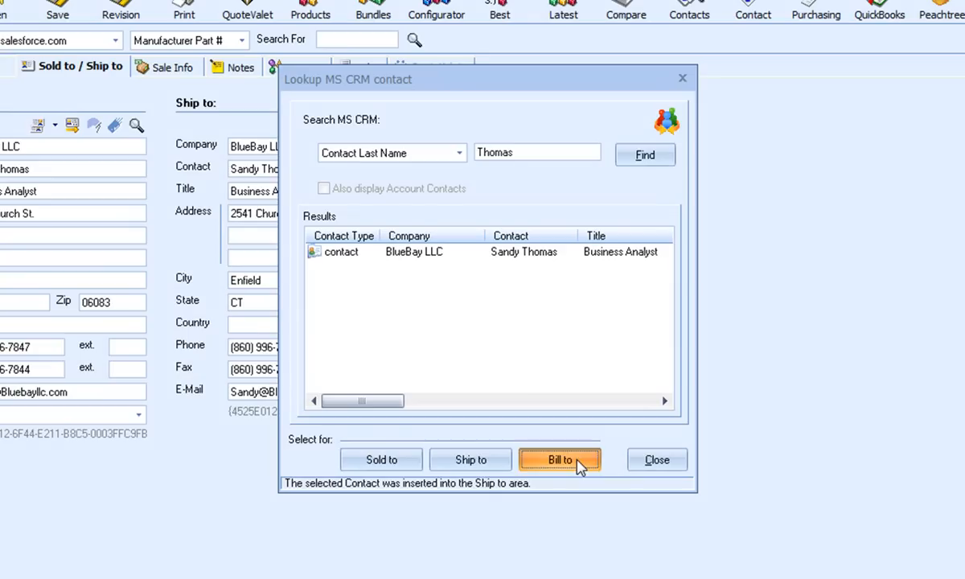
click(657, 461)
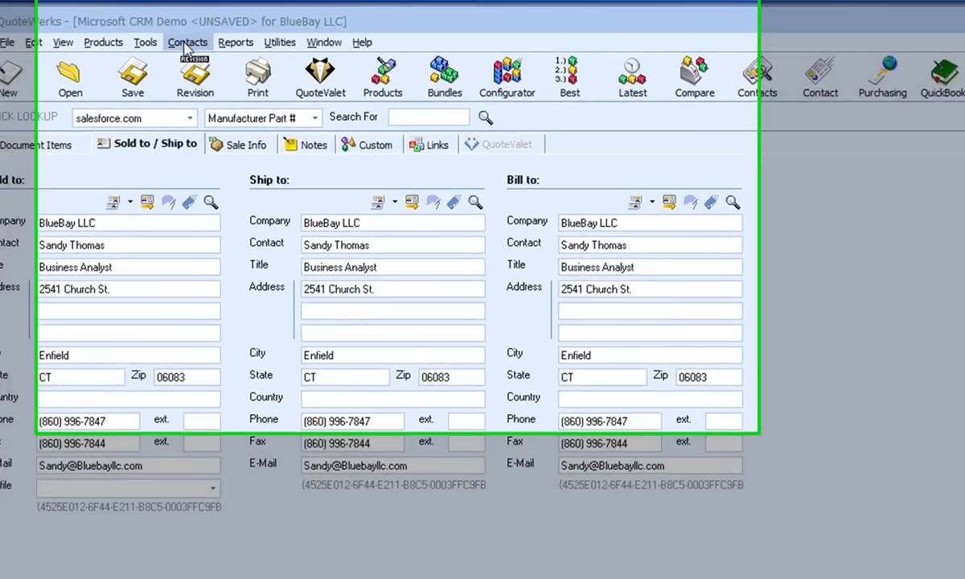
Open the DataLink setup from the MS CRM contact manager settings in QuoteWerks
click(180, 35)
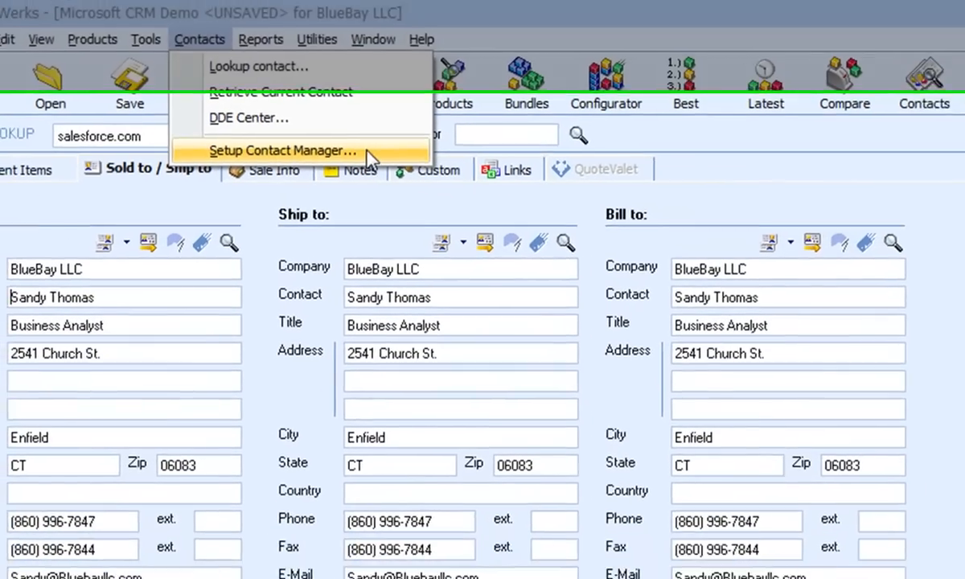
click(367, 151)
drag(447, 237, 402, 1)
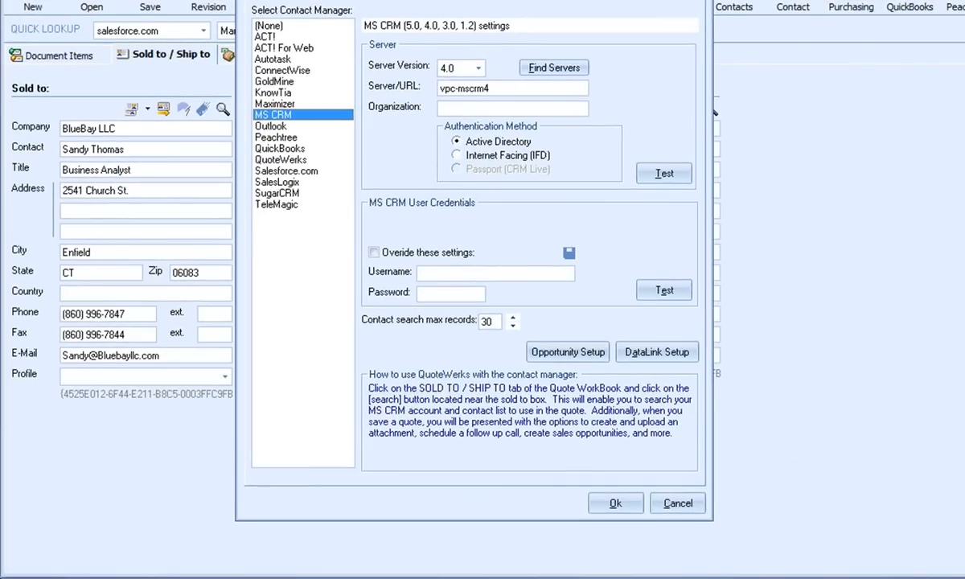
click(651, 351)
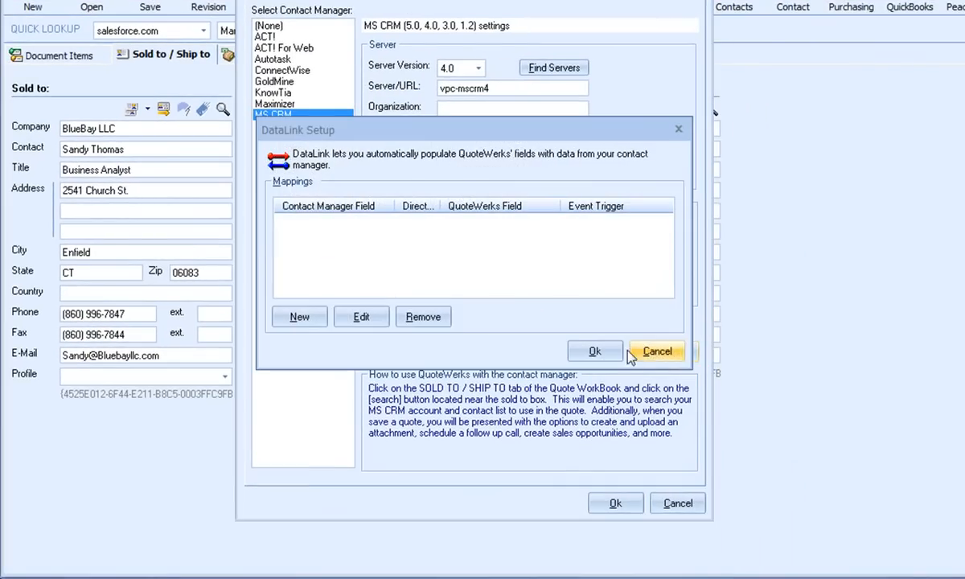
Create a new DataLink mapping with new_custom1 as the contact manager field
click(297, 317)
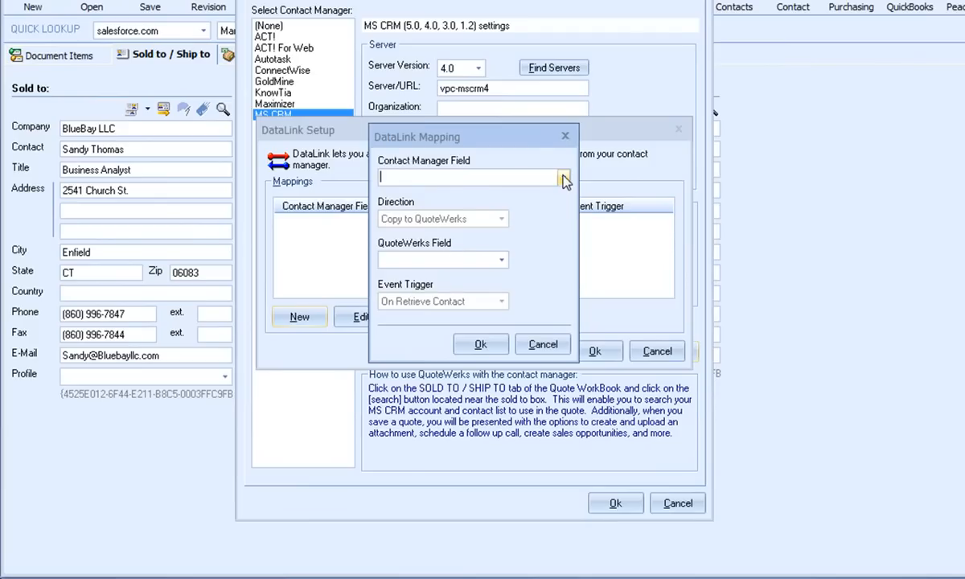
click(563, 179)
mouse_move(565, 209)
mouse_down()
mouse_move(568, 259)
mouse_move(566, 211)
mouse_up()
click(409, 177)
text(new_custom)
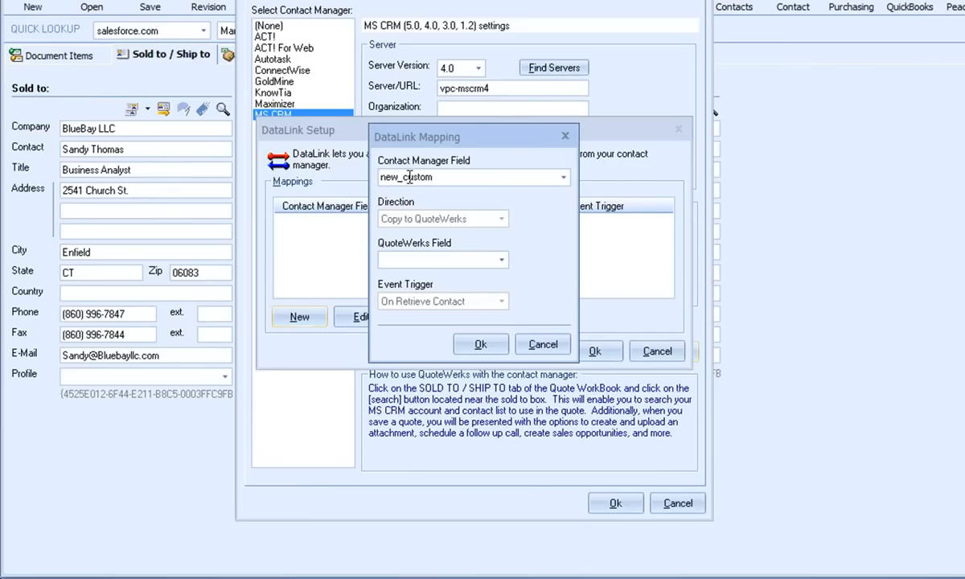
text(1)
Map the field to SoldToPriceProfile in QuoteWerks and save the mapping and the contact manager settings
click(502, 260)
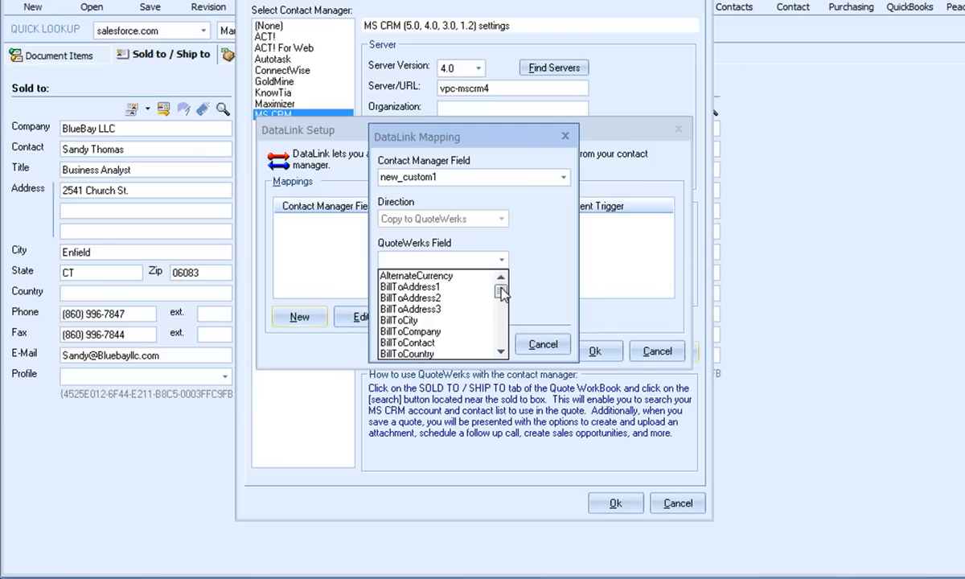
drag(501, 291, 507, 346)
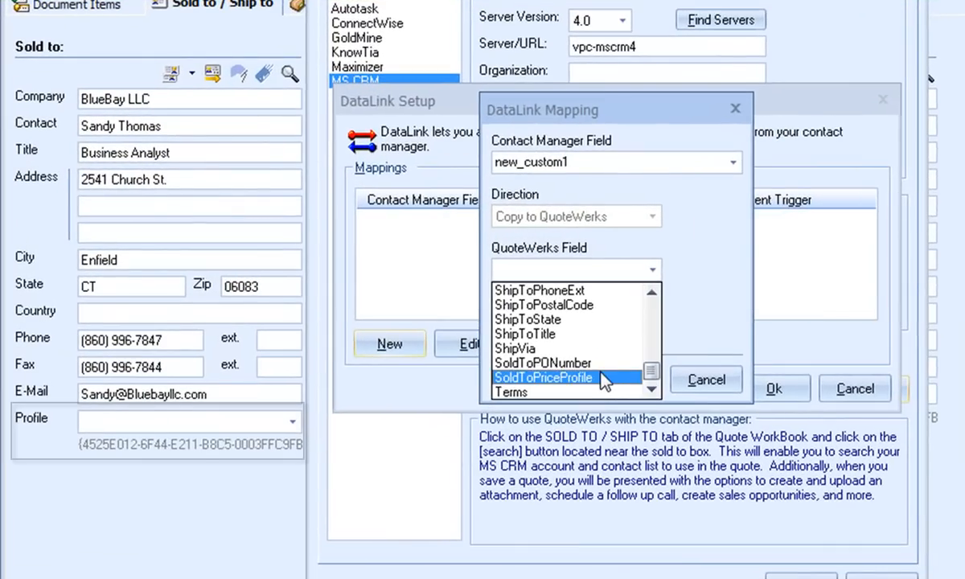
click(471, 345)
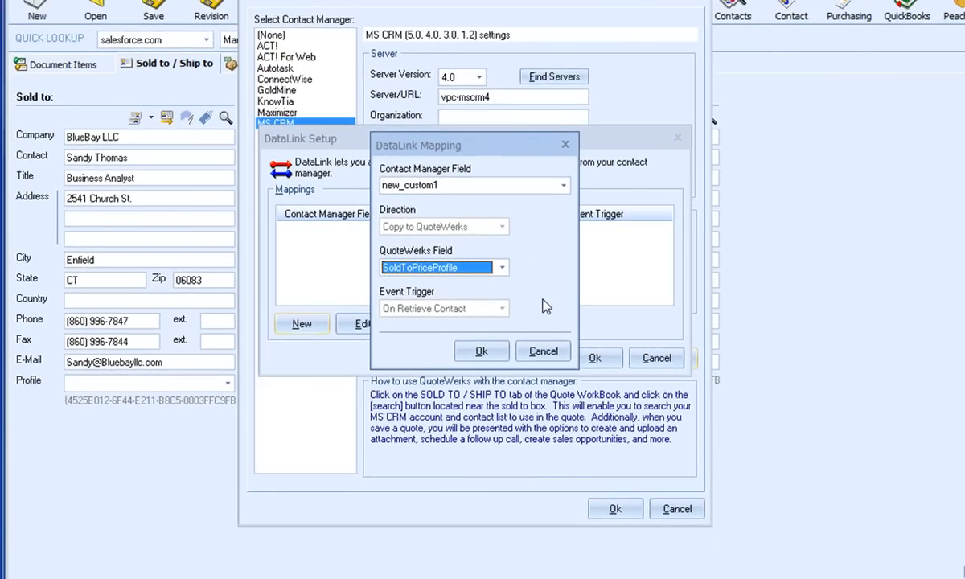
click(481, 350)
click(603, 361)
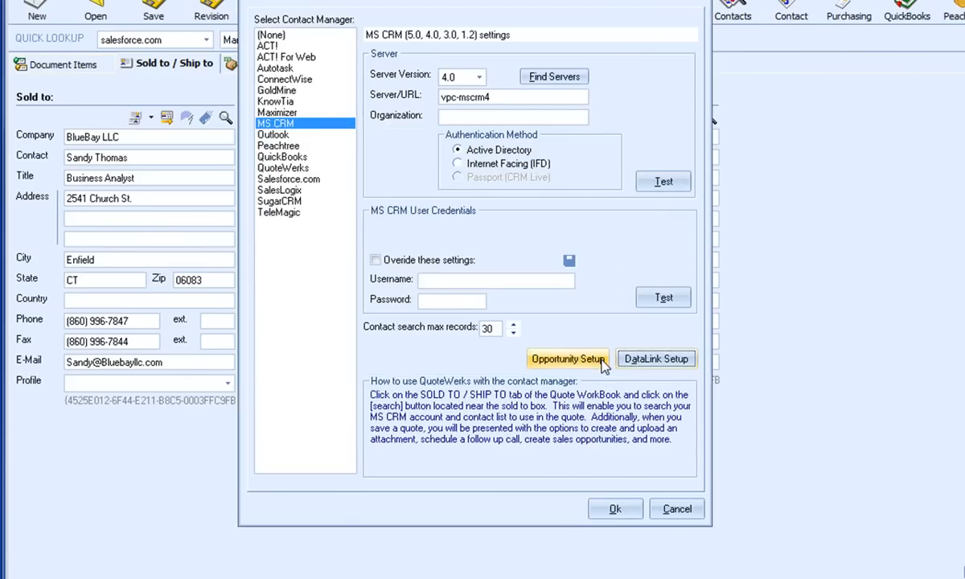
click(621, 509)
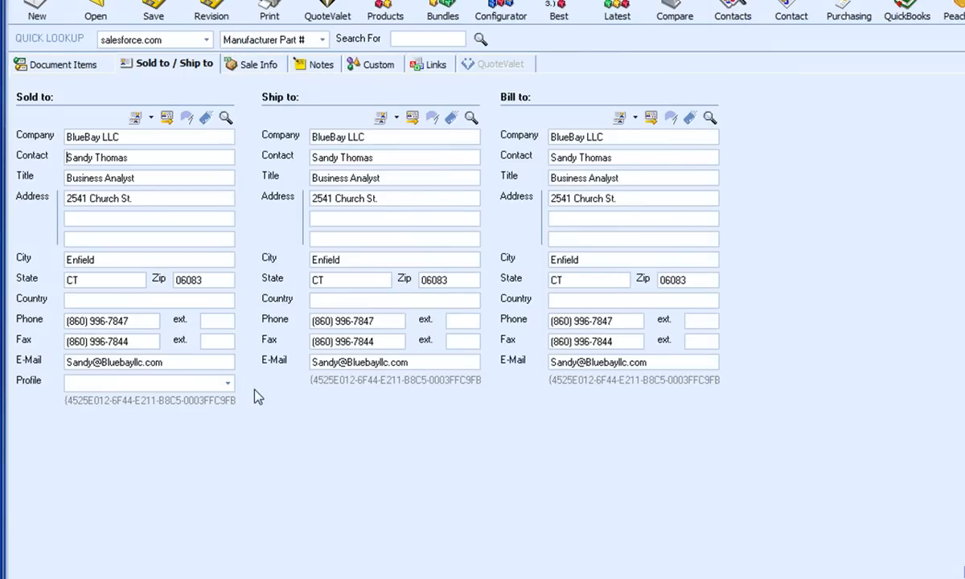
Clear the Sold to details and refill them with the BlueBay LLC contact found by last name in MS CRM
click(186, 118)
click(225, 118)
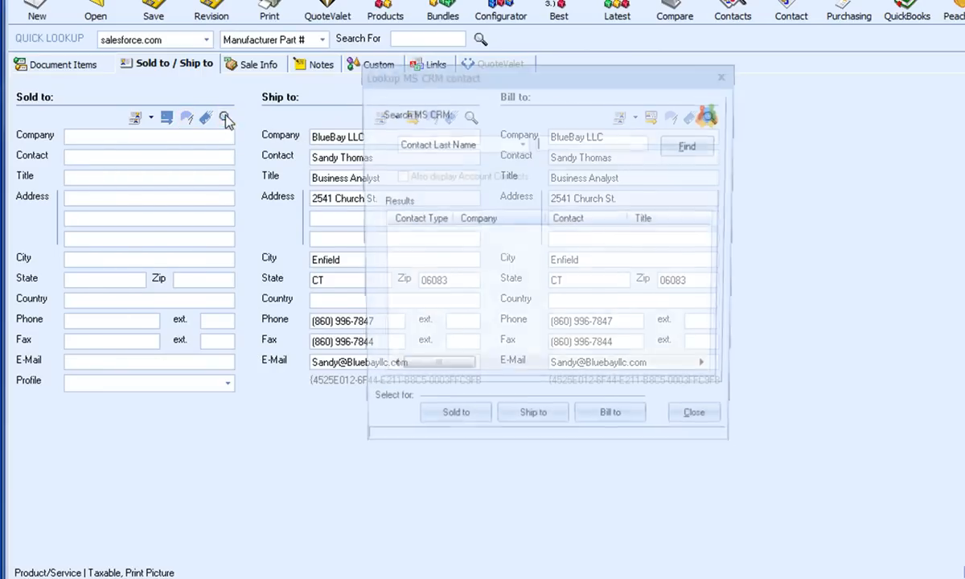
text(Thomas)
key(Return)
click(461, 234)
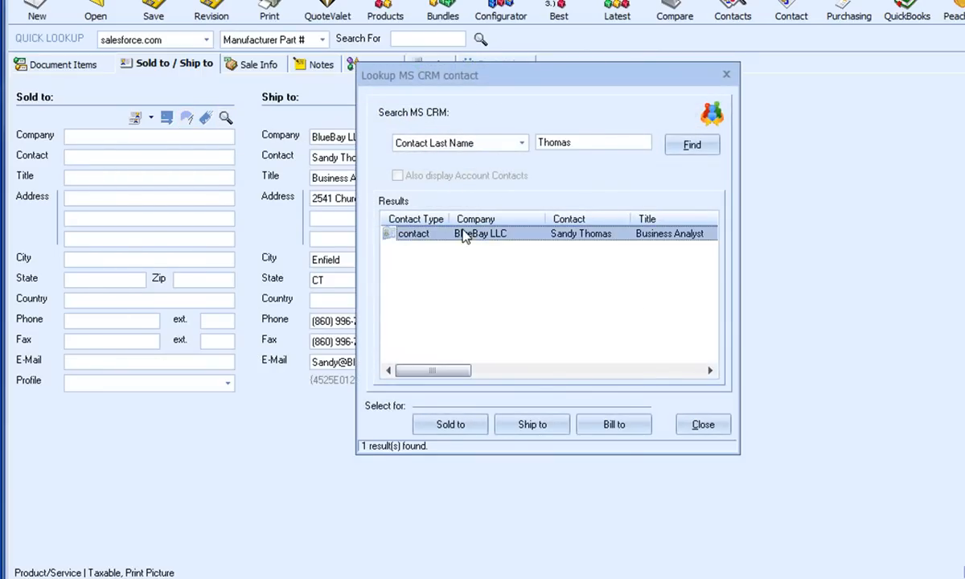
click(450, 424)
click(706, 428)
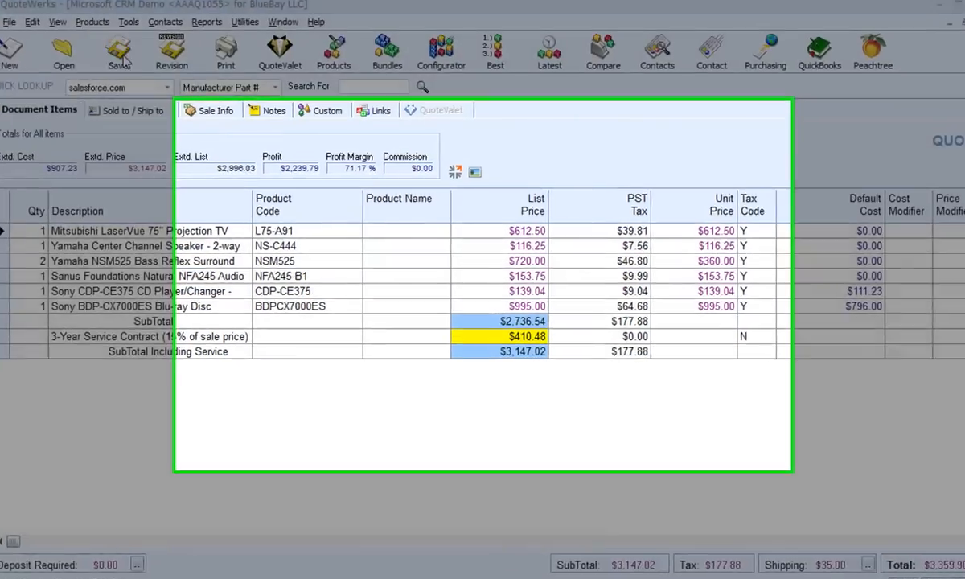
Save the Microsoft CRM Demo quote together with its linked MS CRM document
click(119, 60)
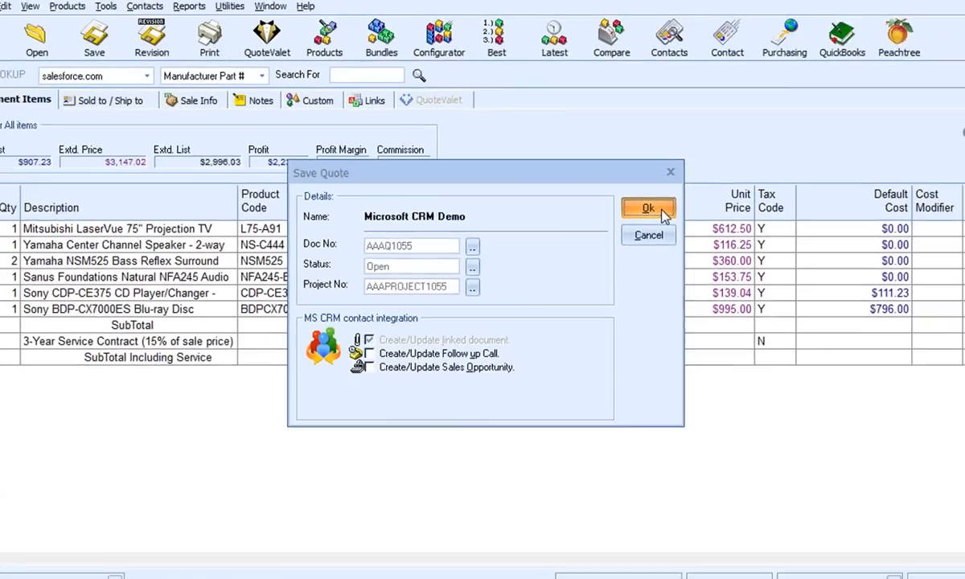
click(663, 211)
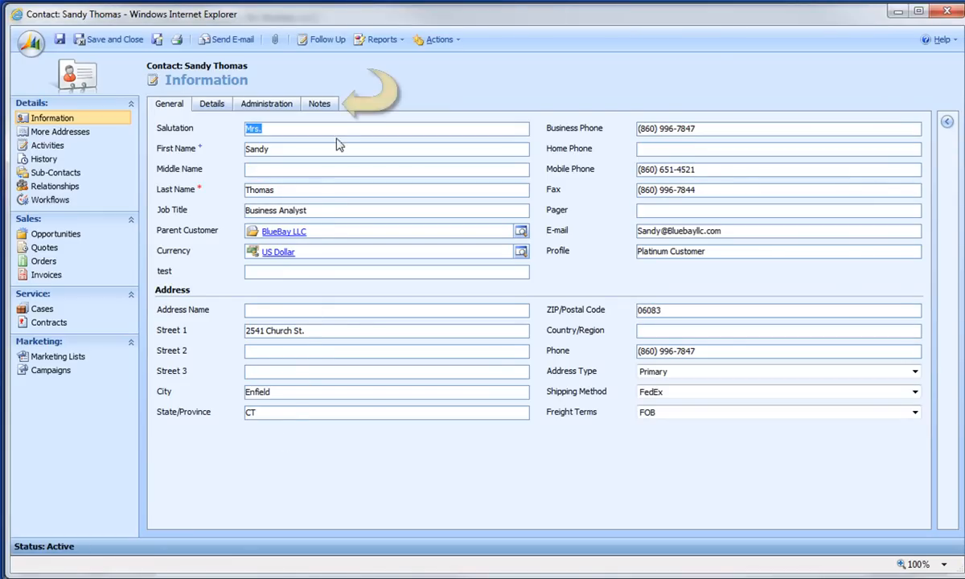
In the MS CRM contact's notes, open the Microsoft CRM Demo note and its attachment aaaq1055.dtf
click(329, 111)
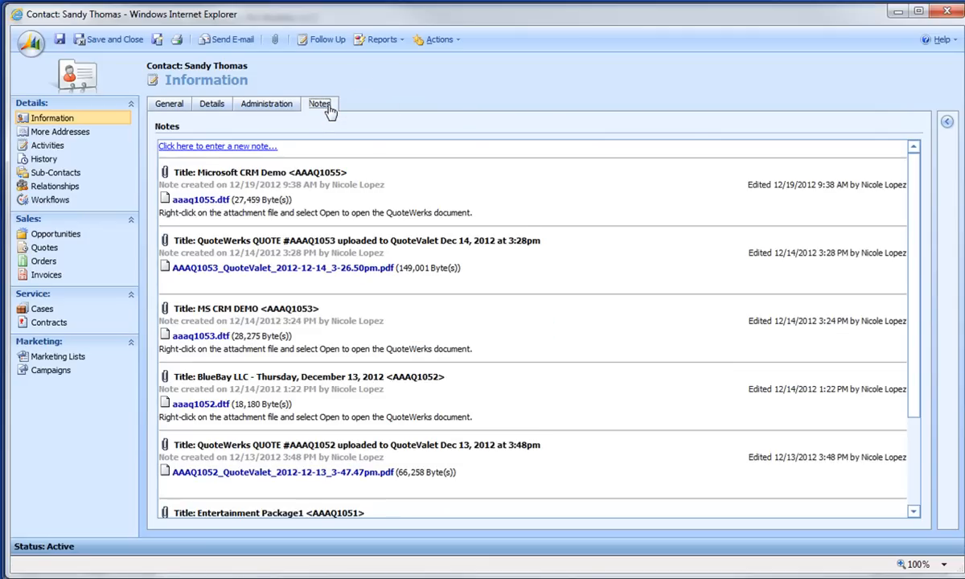
right_click(347, 182)
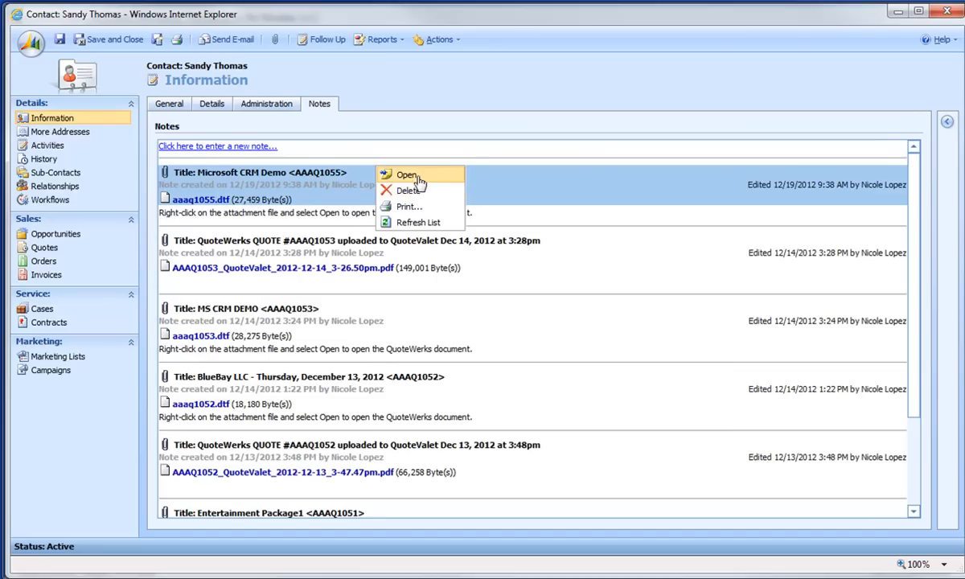
click(418, 181)
drag(438, 295, 438, 145)
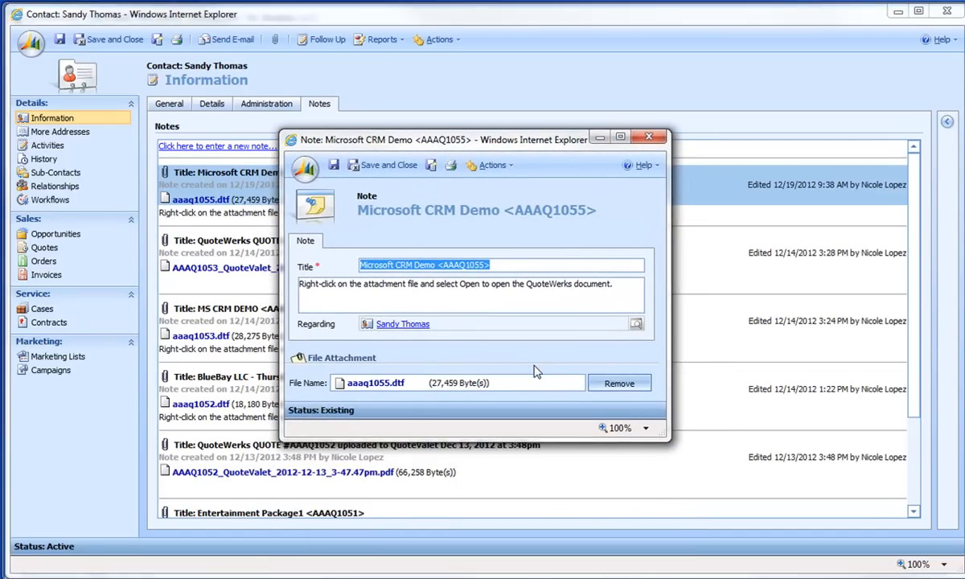
click(375, 383)
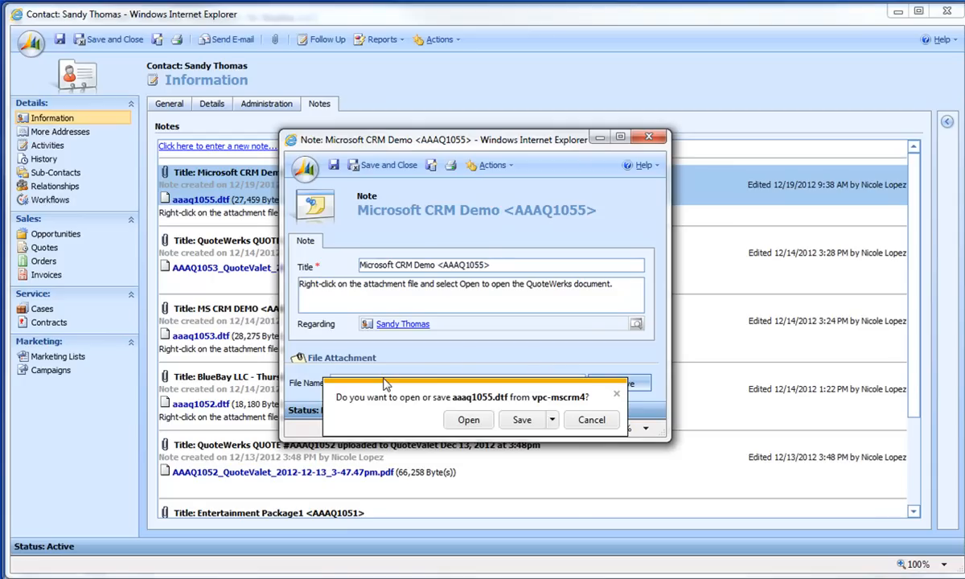
click(468, 420)
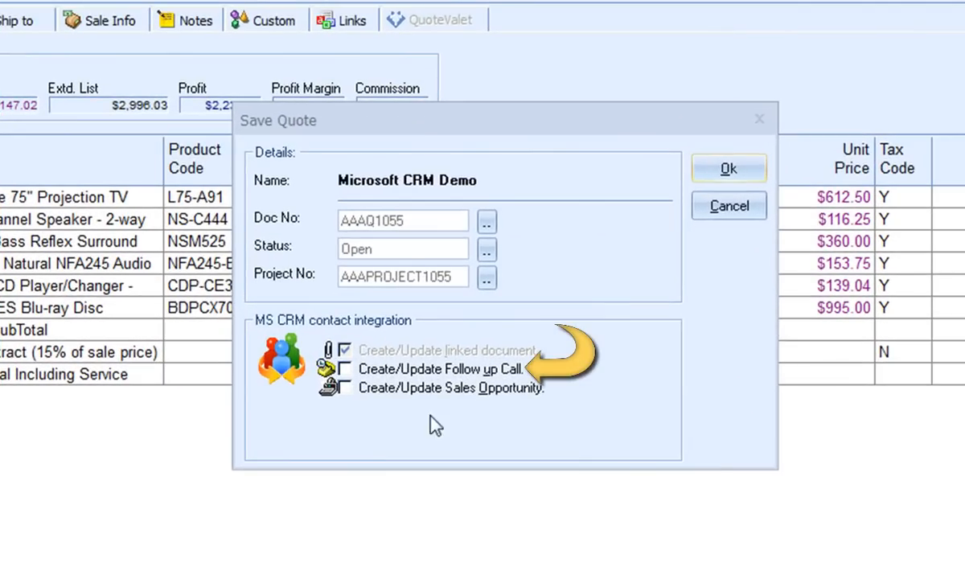
Save the quote with Create/Update Follow up Call enabled and schedule the call for the sales rep
click(345, 368)
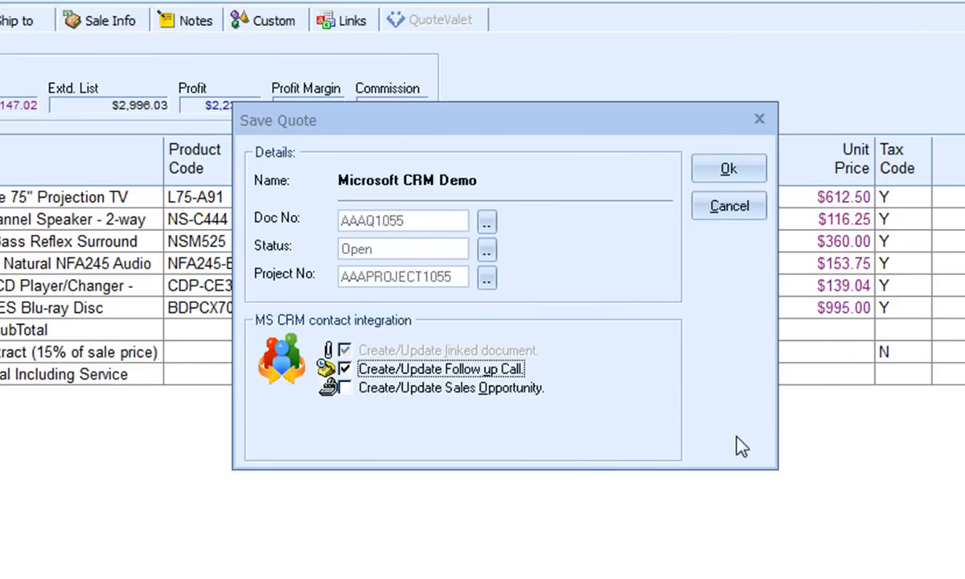
click(755, 171)
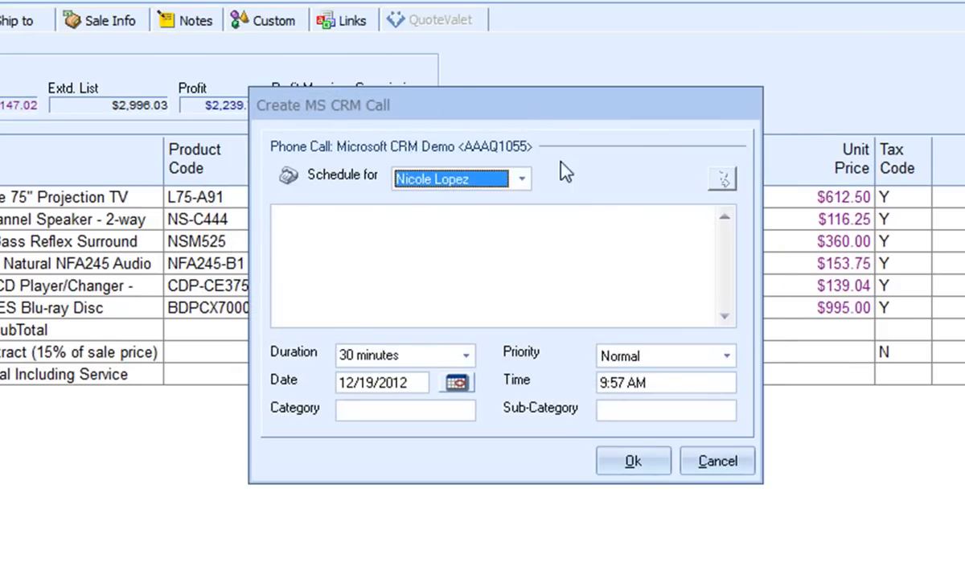
click(523, 180)
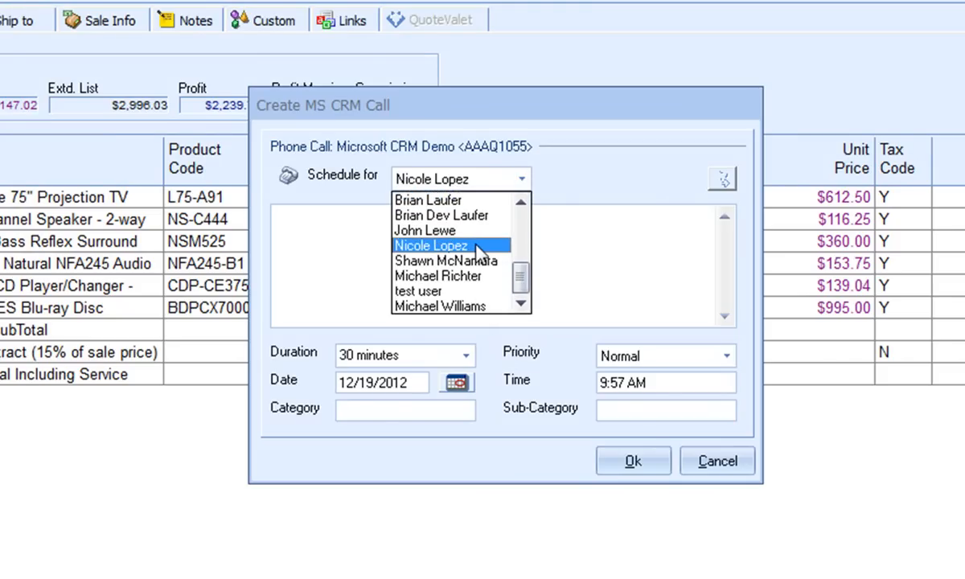
click(444, 245)
Enter the call note "Call to see if she or her managers have any questions or concerns about the quote. Make sure to remind her about the discount."
click(343, 238)
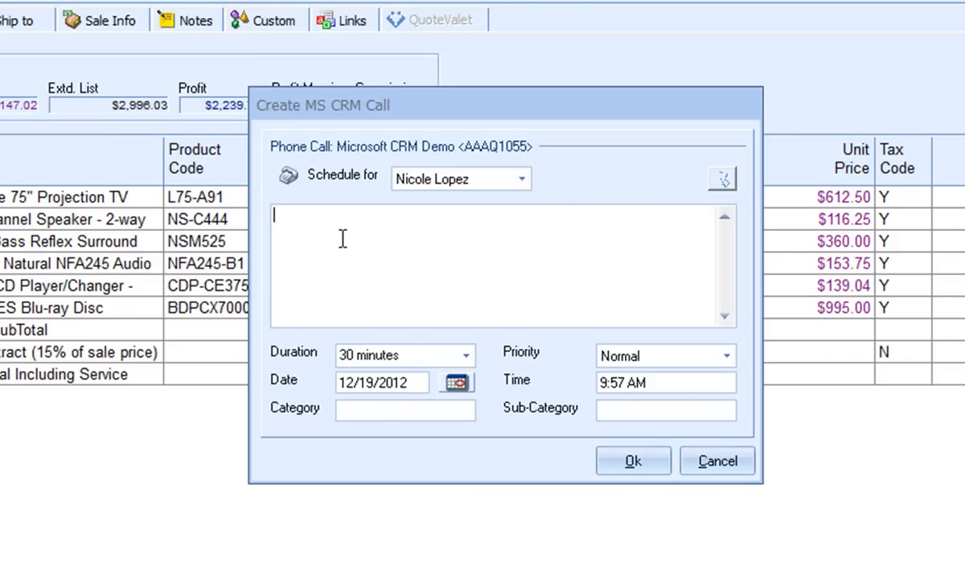
text(Call to see if she or her managers have any questions or concerns about the quote. Make sure to remind her about the discount.)
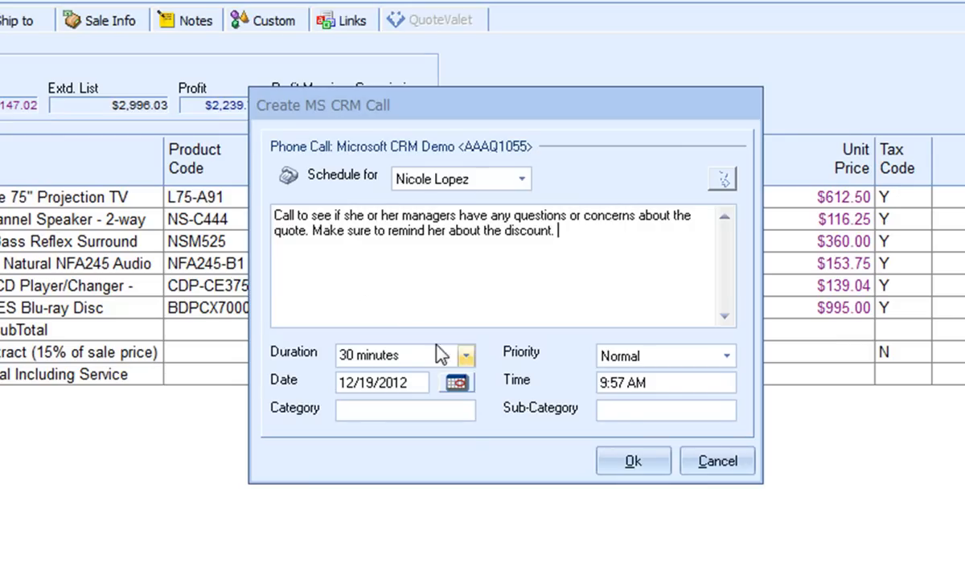
Set the follow-up call's duration to 15 minutes and its date to 12/21/2012
click(466, 356)
scroll(467, 414, up, 2)
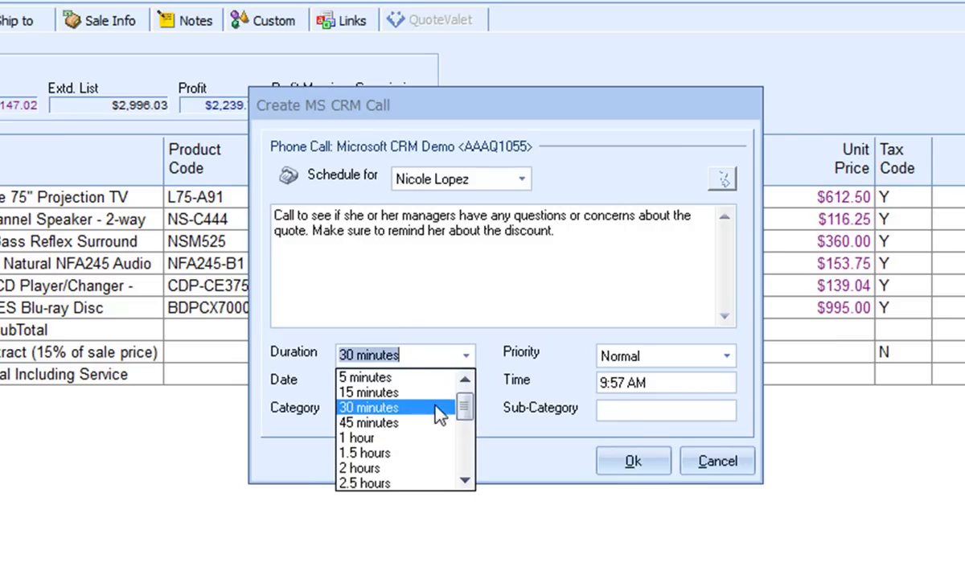
click(422, 404)
click(454, 381)
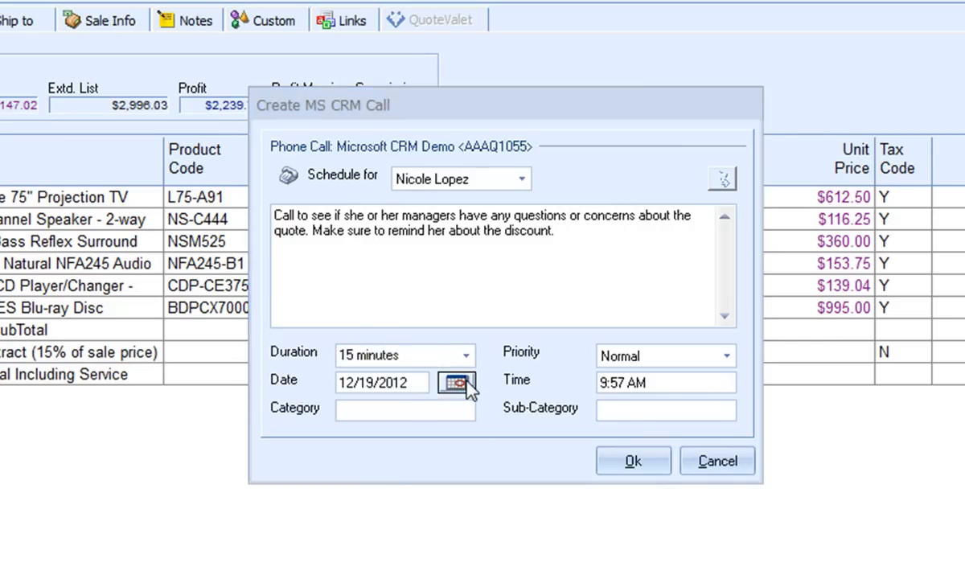
click(584, 304)
click(525, 467)
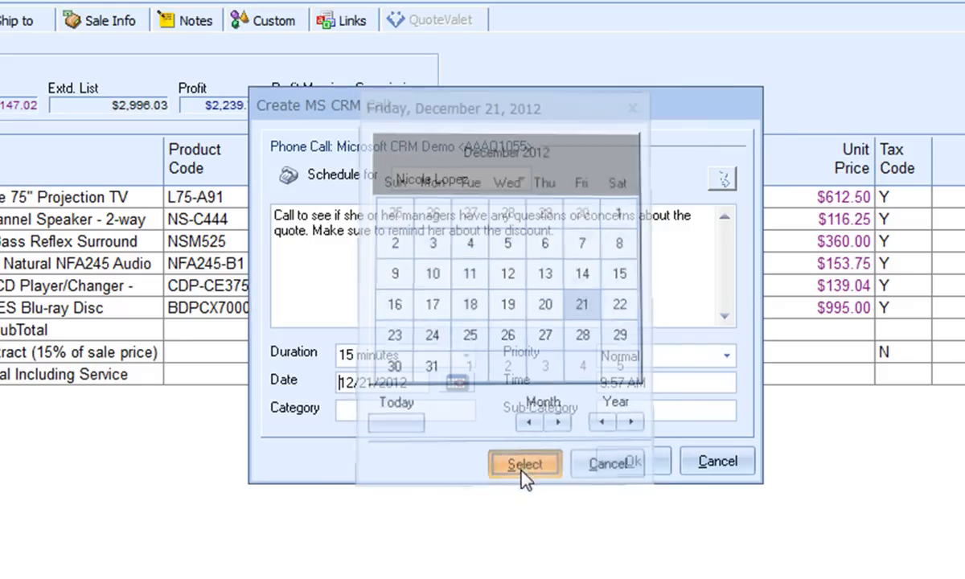
Set the follow-up call's priority to High and its time to 10:57 AM, and create the call
click(726, 355)
click(685, 403)
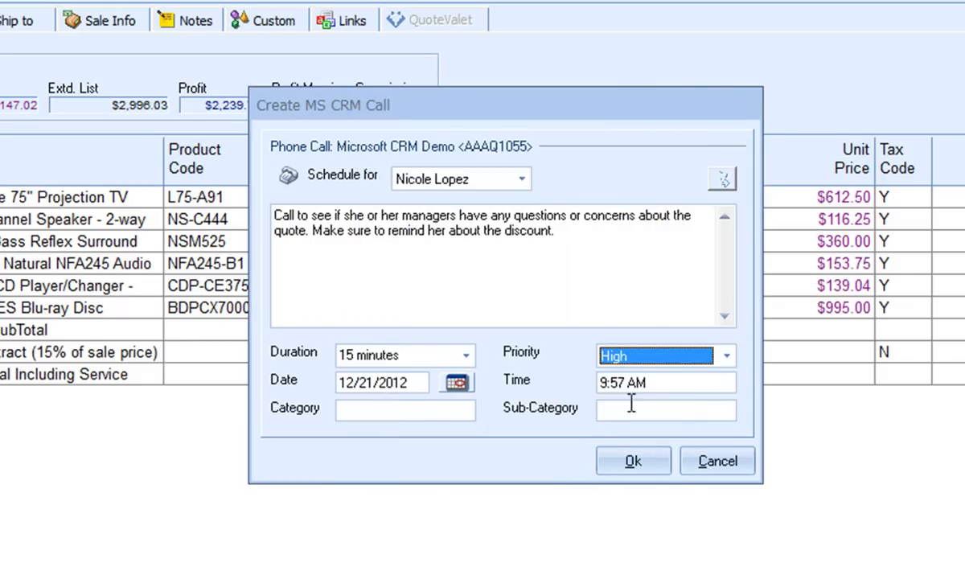
click(606, 384)
text(10)
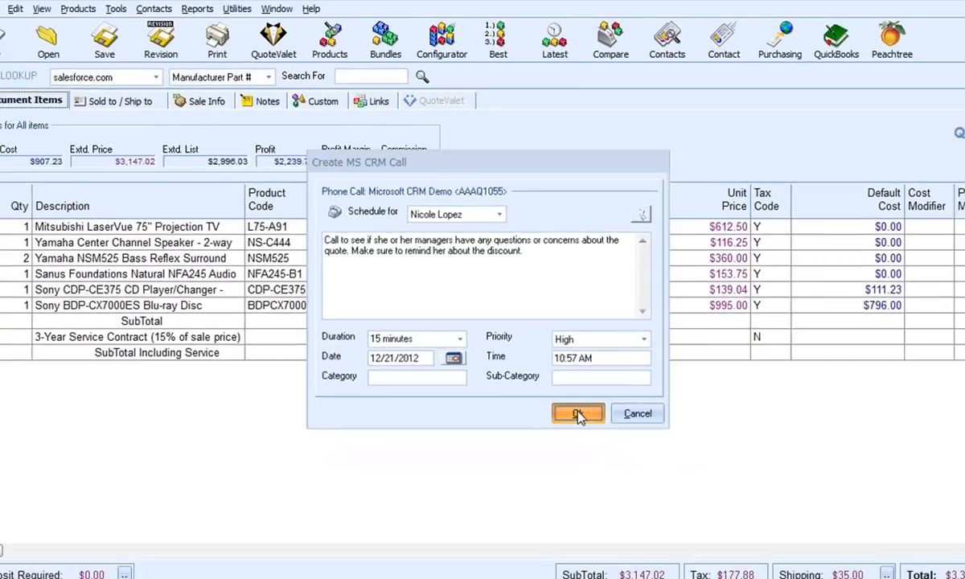
click(633, 460)
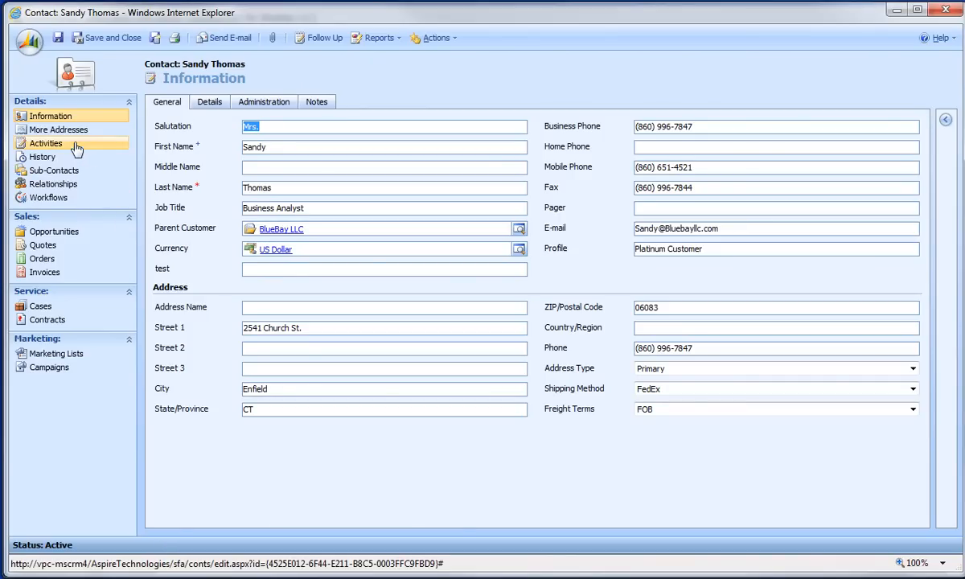
In the MS CRM contact's activities, open the Microsoft CRM Demo phone call
click(100, 148)
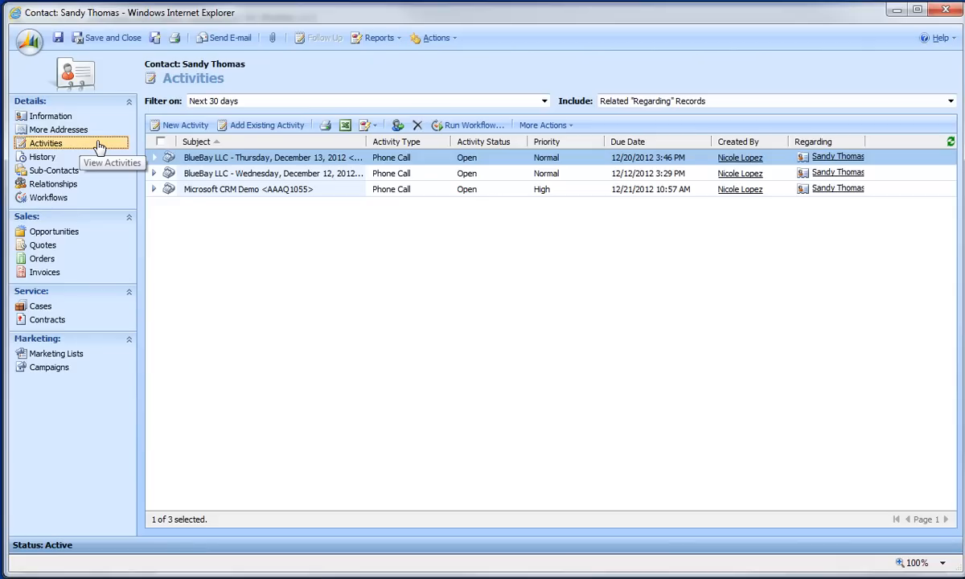
double_click(263, 194)
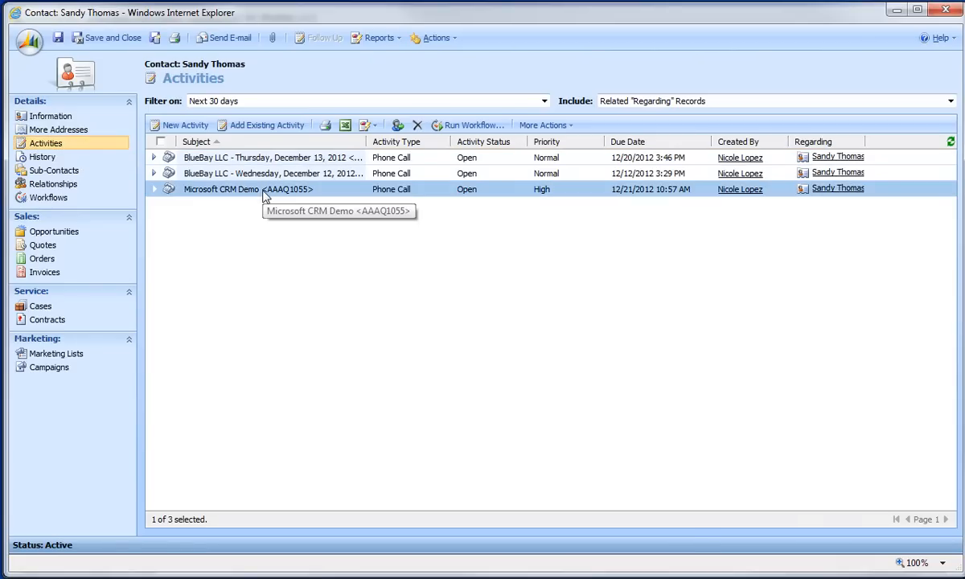
drag(310, 291, 302, 64)
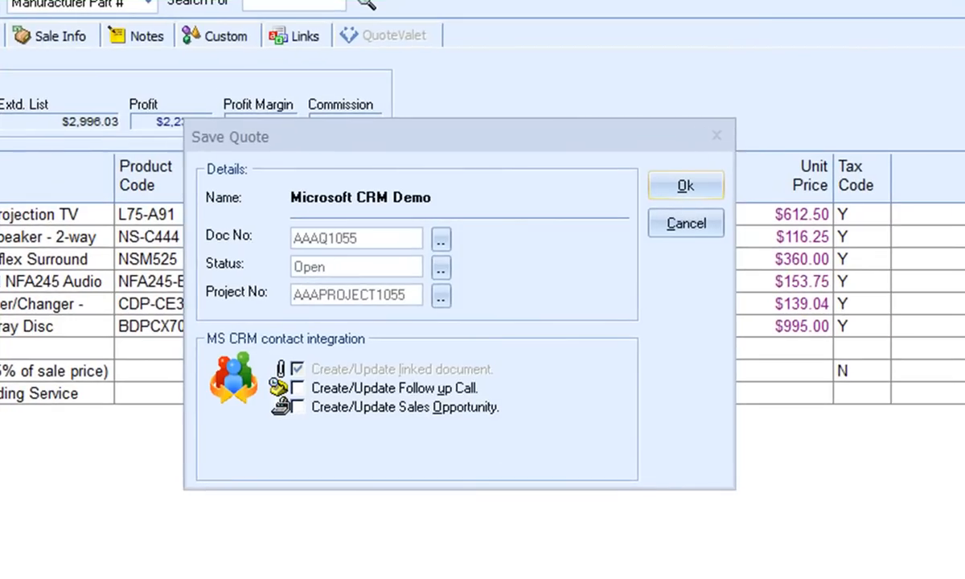
Save the quote with Create/Update Sales Opportunity enabled, and paste the opportunity description about the month-end discount expiry and required manager approval
click(299, 408)
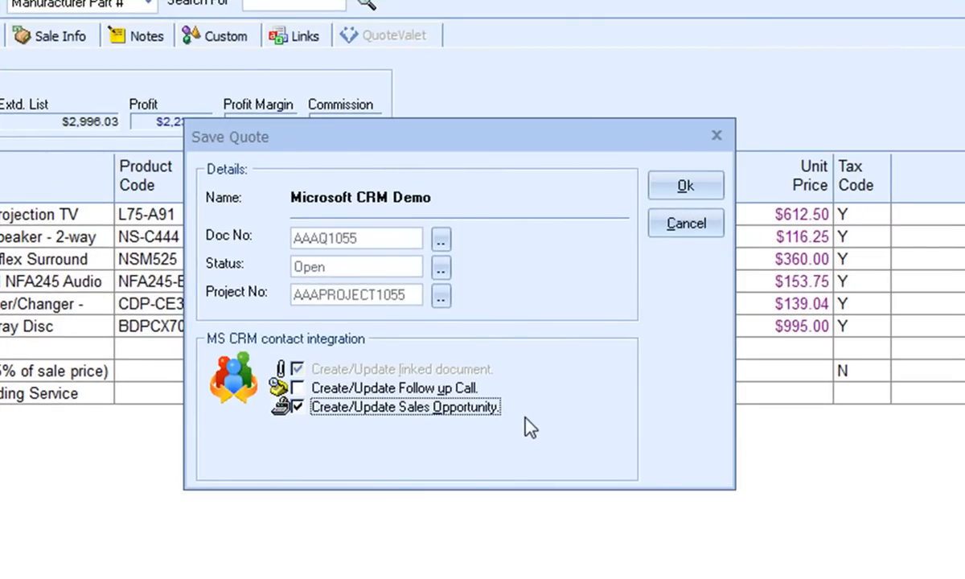
click(685, 189)
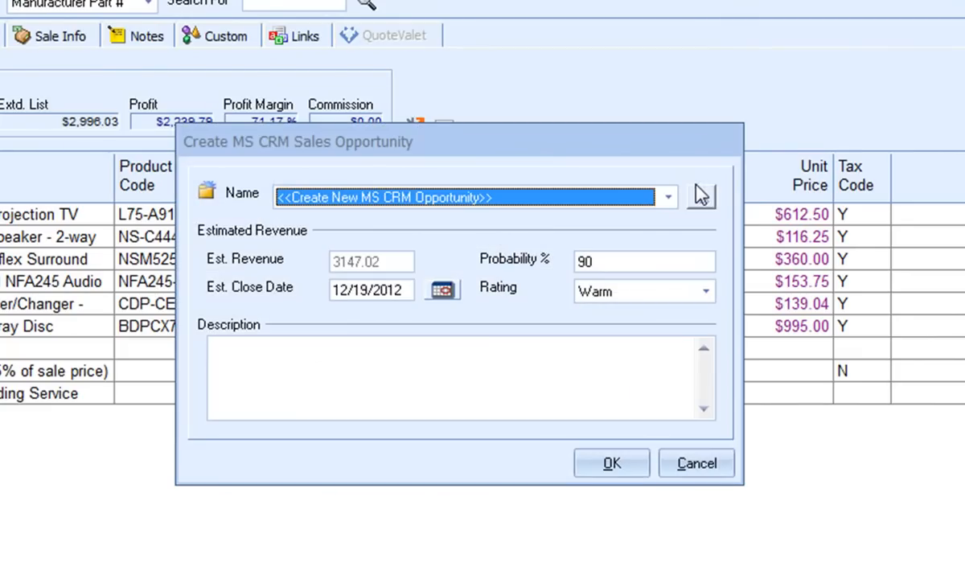
click(404, 362)
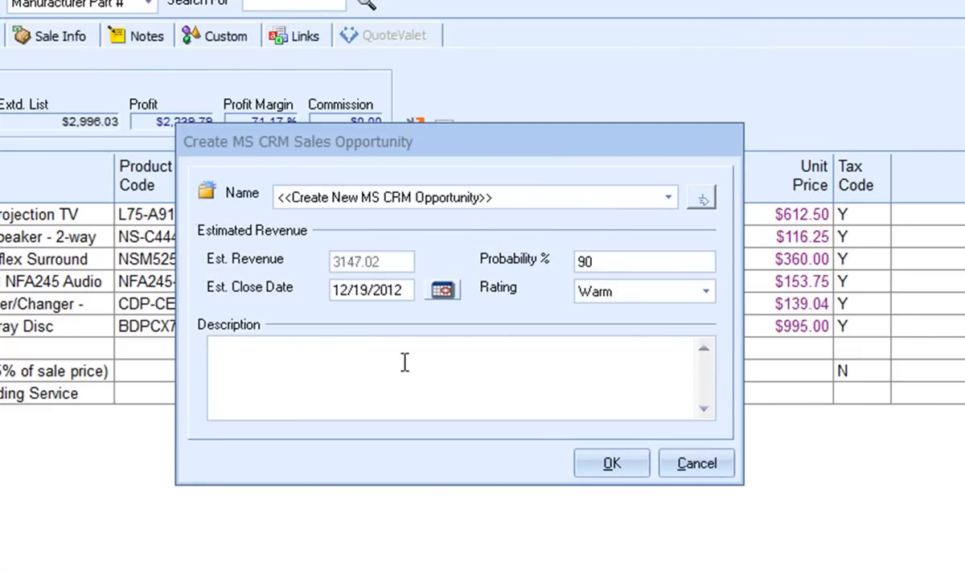
text(The discount on the current quote expires at the end of the month. In order to move forward, she needs to present it to her manager to get approval.)
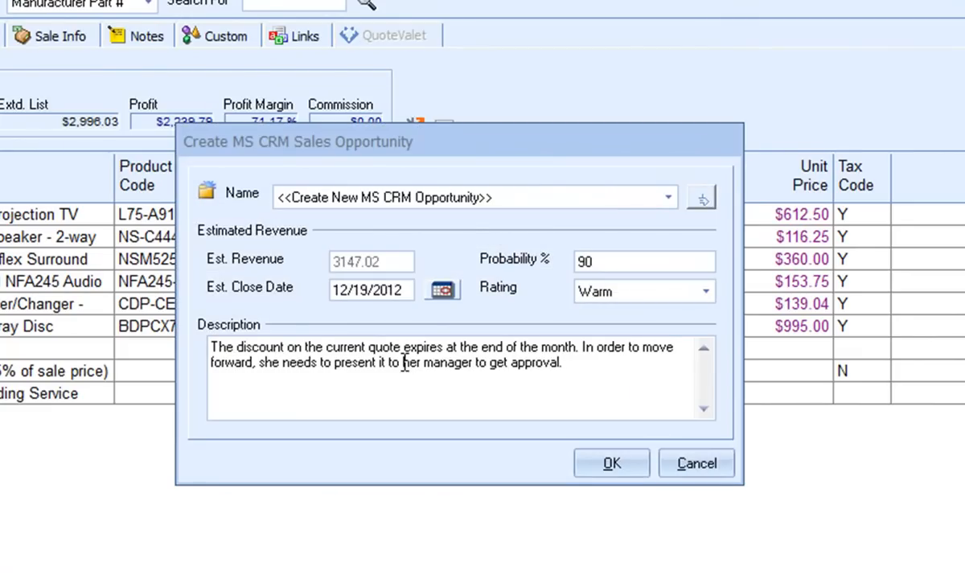
Set the opportunity's estimated close date to 12/28/2012 and its rating to Hot, and create the opportunity
click(444, 290)
click(538, 355)
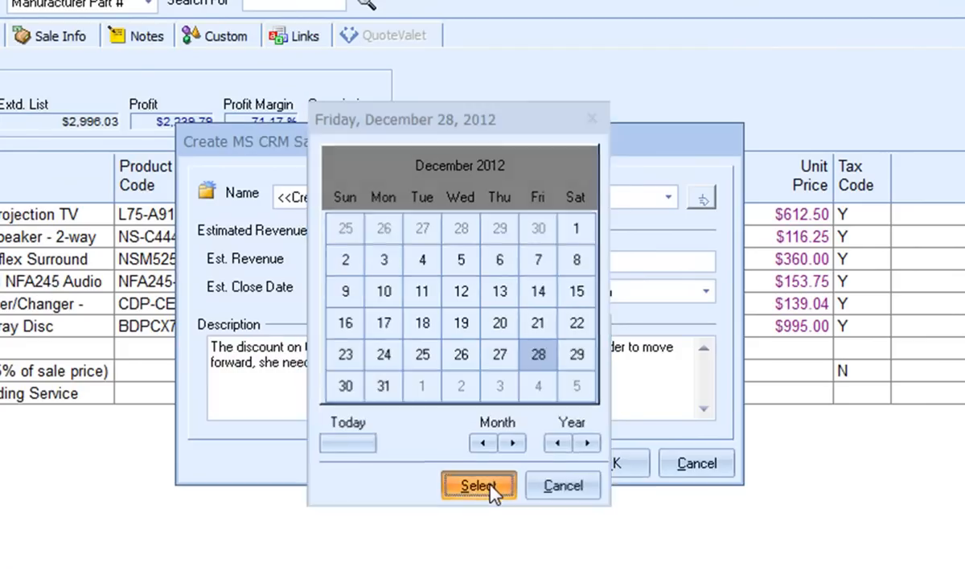
click(481, 486)
click(620, 262)
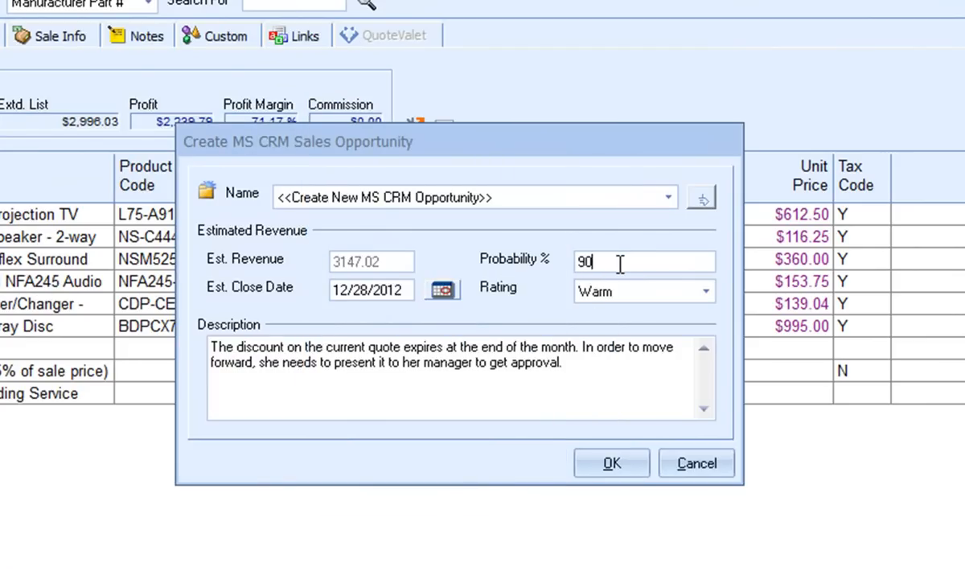
click(705, 291)
click(676, 310)
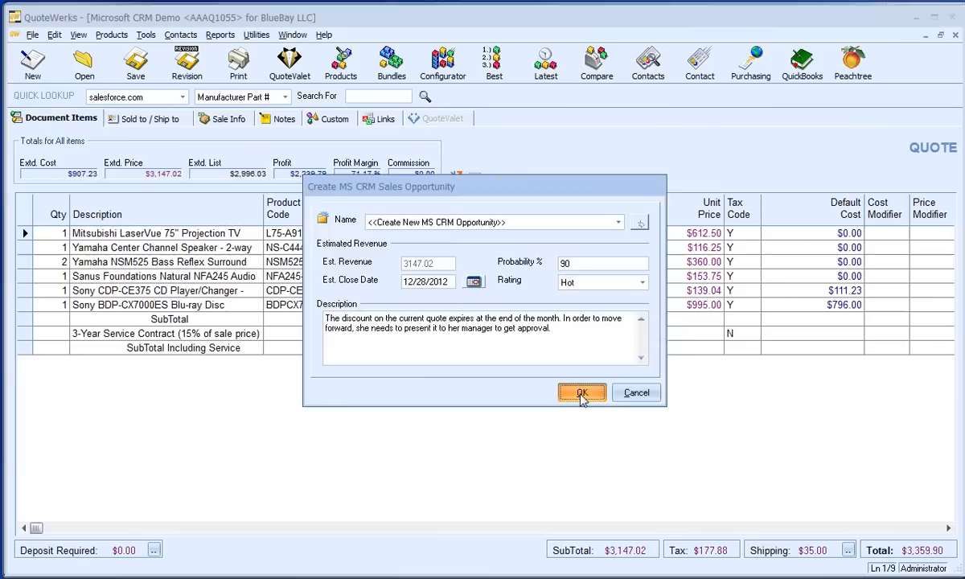
click(611, 463)
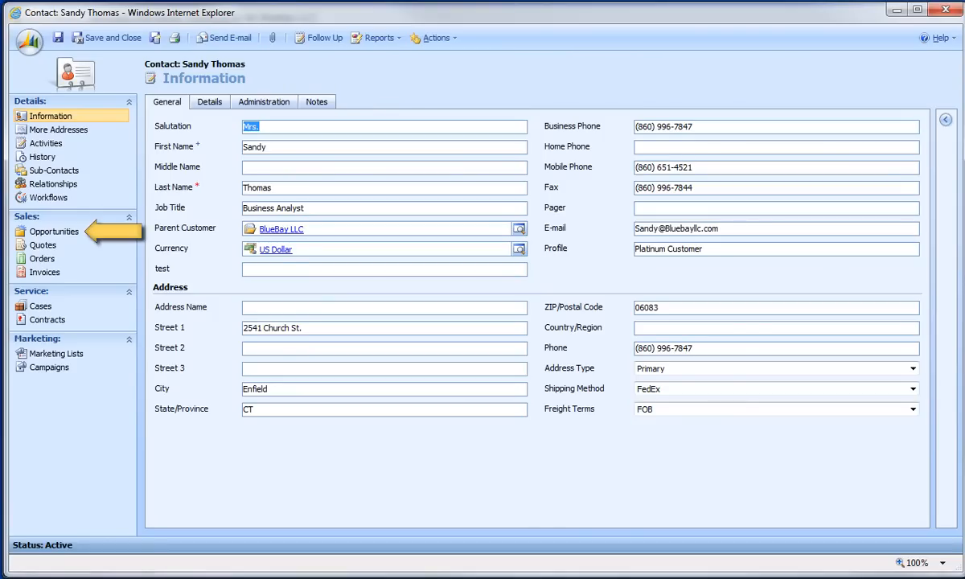
In the MS CRM contact's opportunities, open the Microsoft CRM Demo opportunity and its linked quote
click(114, 235)
double_click(225, 208)
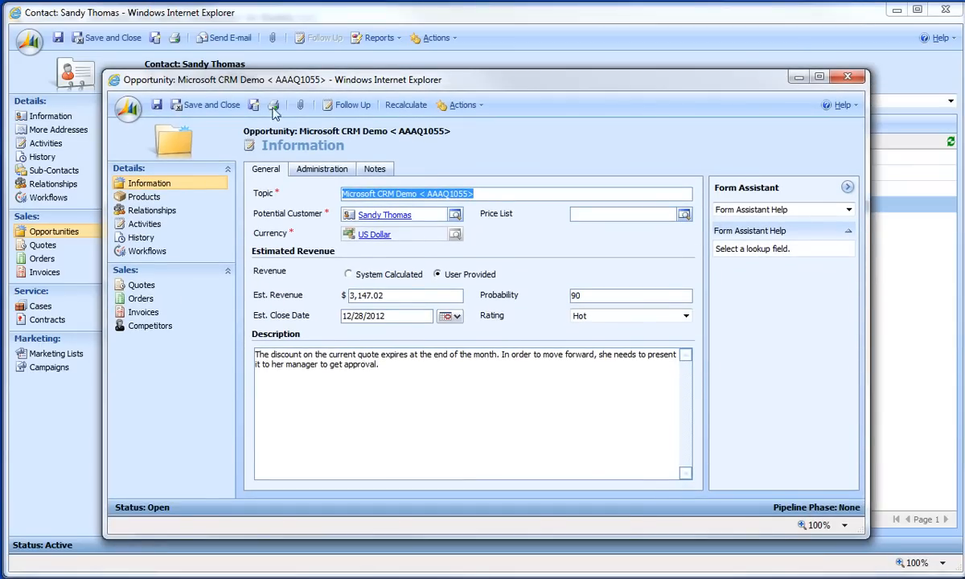
click(197, 285)
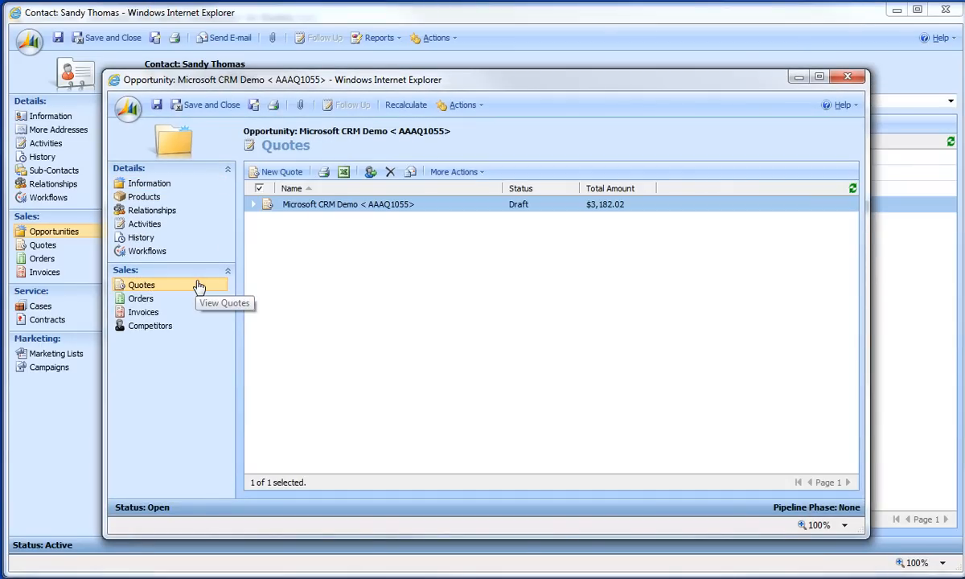
double_click(337, 204)
drag(354, 299, 373, 90)
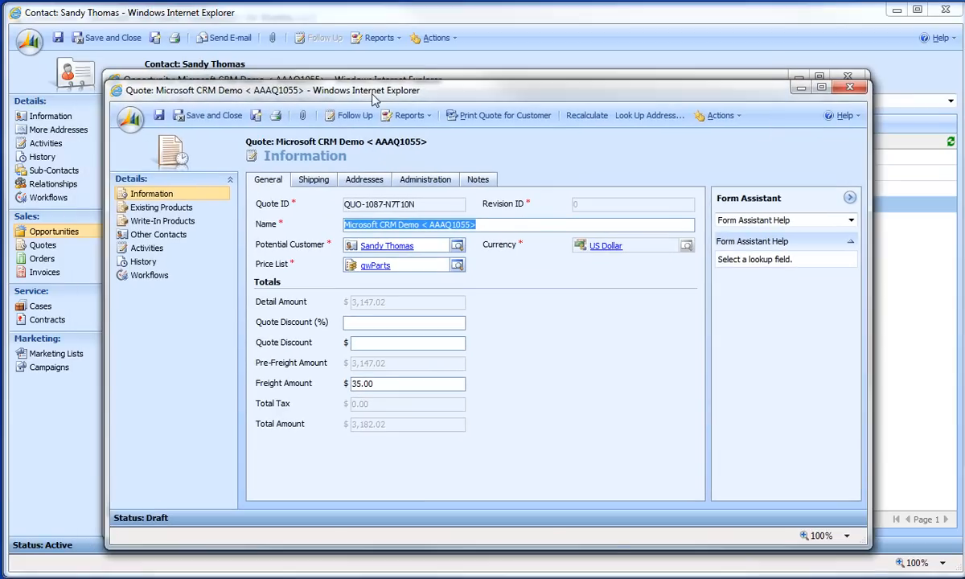
Review the write-in products of the MS CRM quote and close the quote window
click(208, 225)
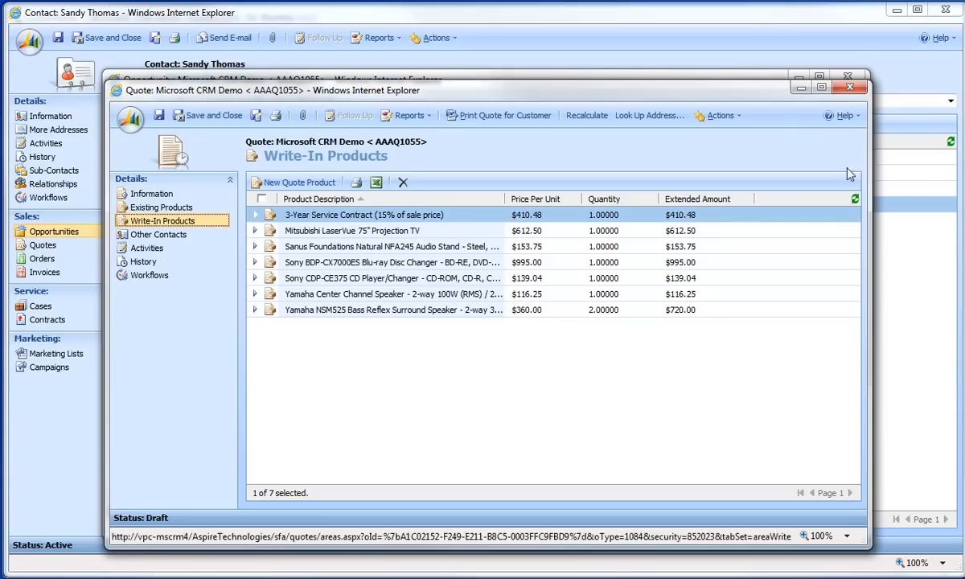
click(849, 86)
click(214, 190)
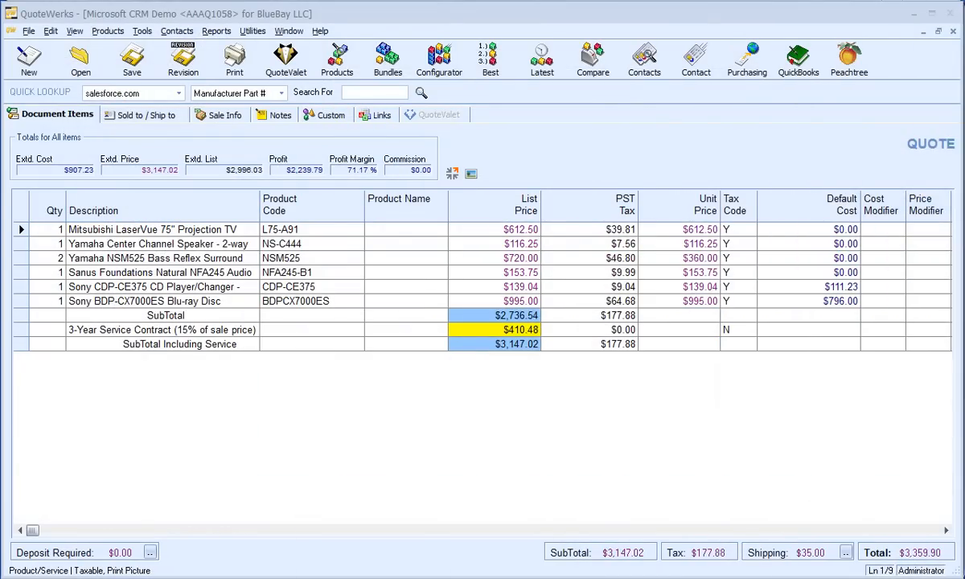
In QuoteWerks, open the quote's print options and review the layout, cover page, literature, spec sheet and link settings
click(240, 65)
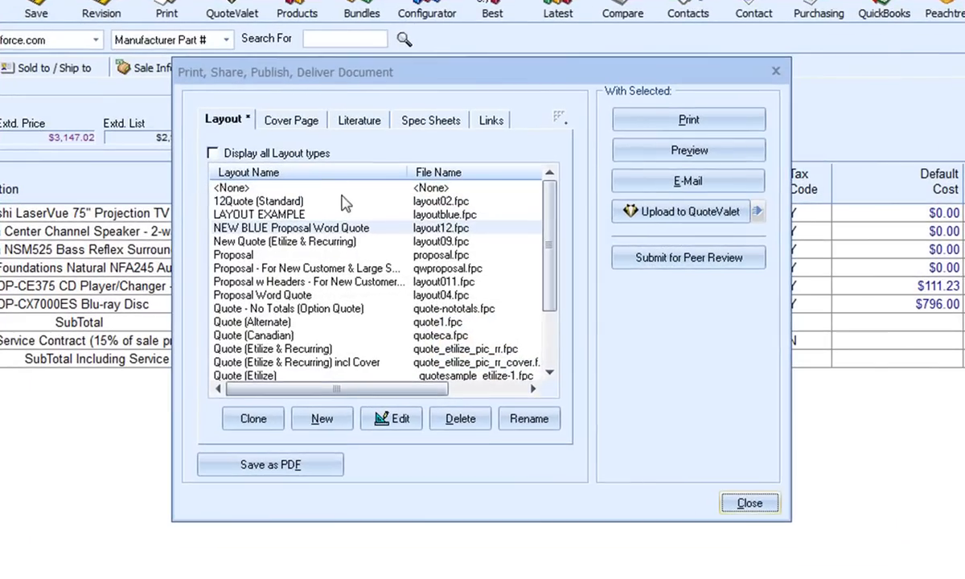
mouse_move(550, 187)
mouse_down()
mouse_move(555, 286)
mouse_move(555, 185)
mouse_up()
click(297, 120)
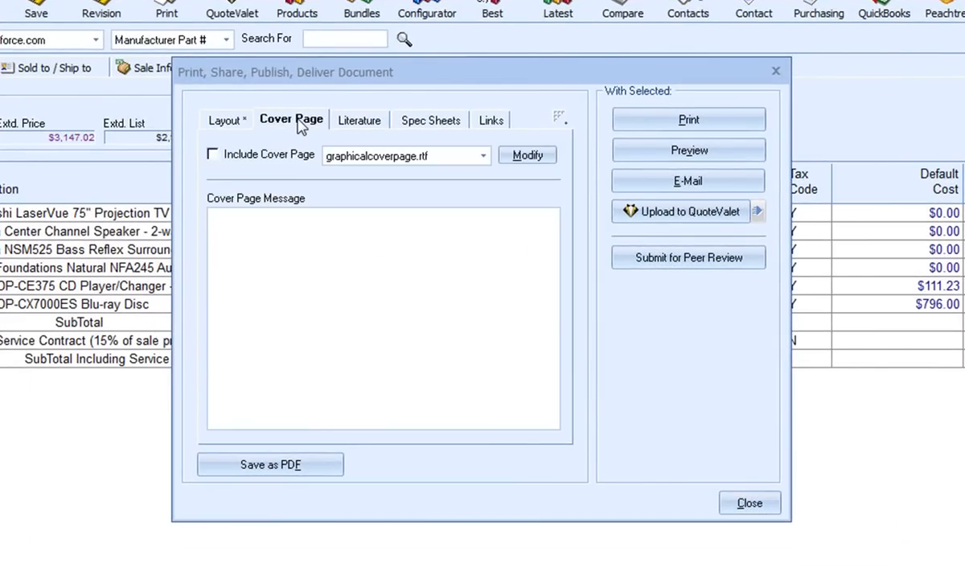
click(360, 126)
click(410, 124)
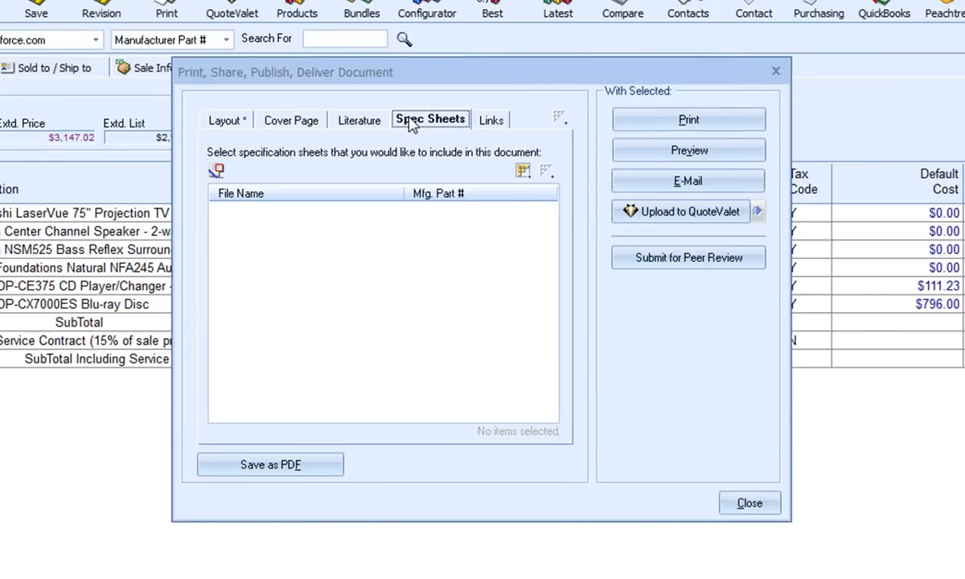
click(488, 121)
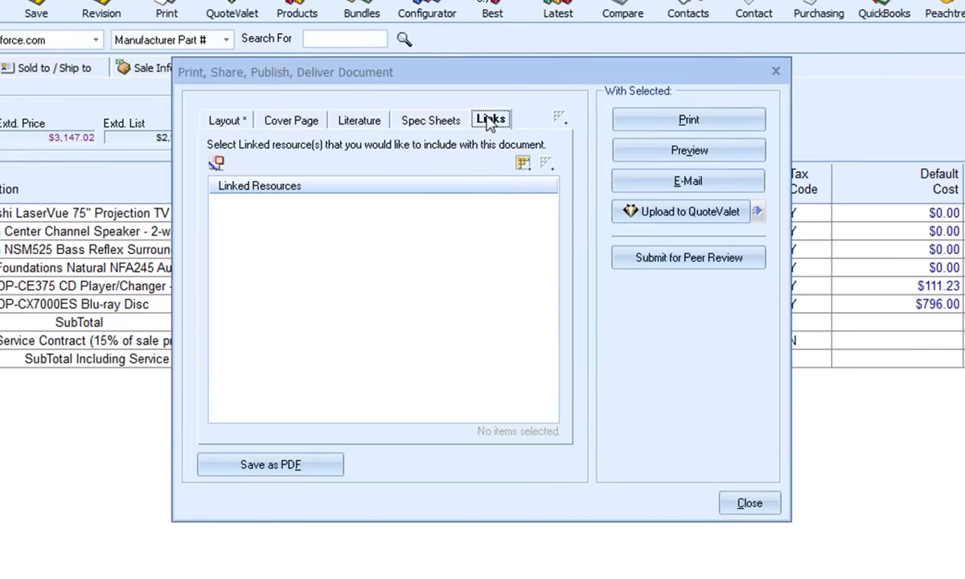
click(228, 122)
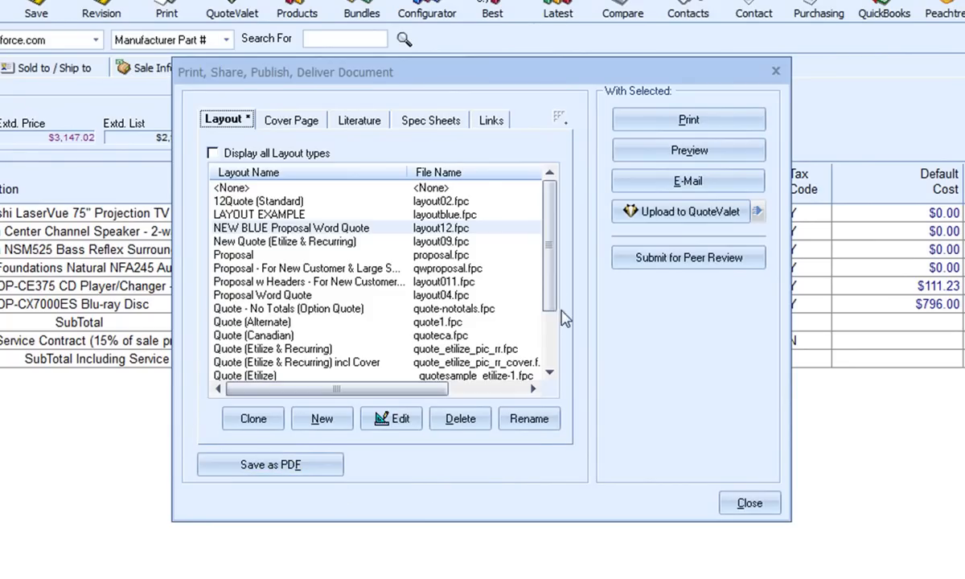
Open the LAYOUT EXAMPLE print layout for editing and enlarge the Layout Designer window
drag(553, 241, 577, 354)
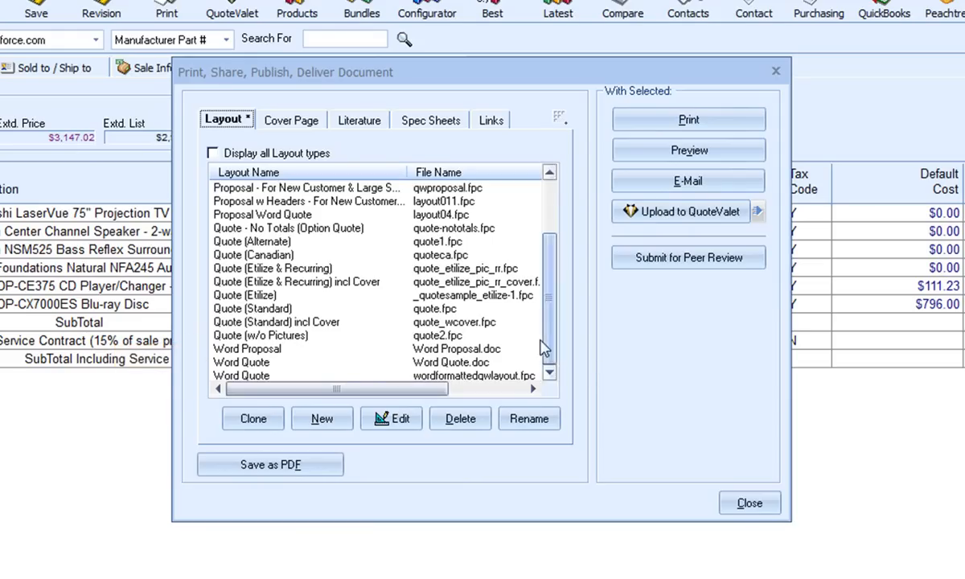
drag(549, 340, 553, 256)
click(310, 214)
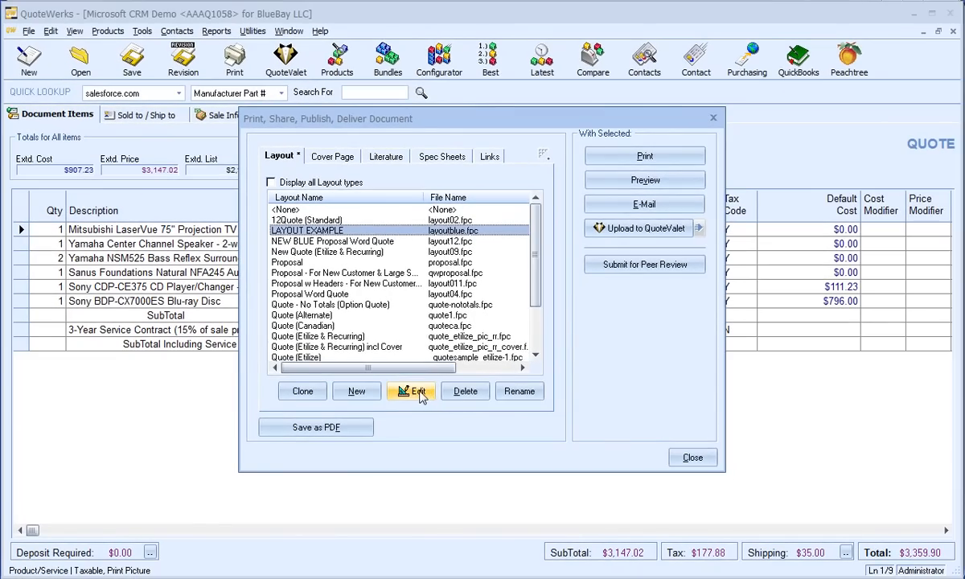
click(419, 391)
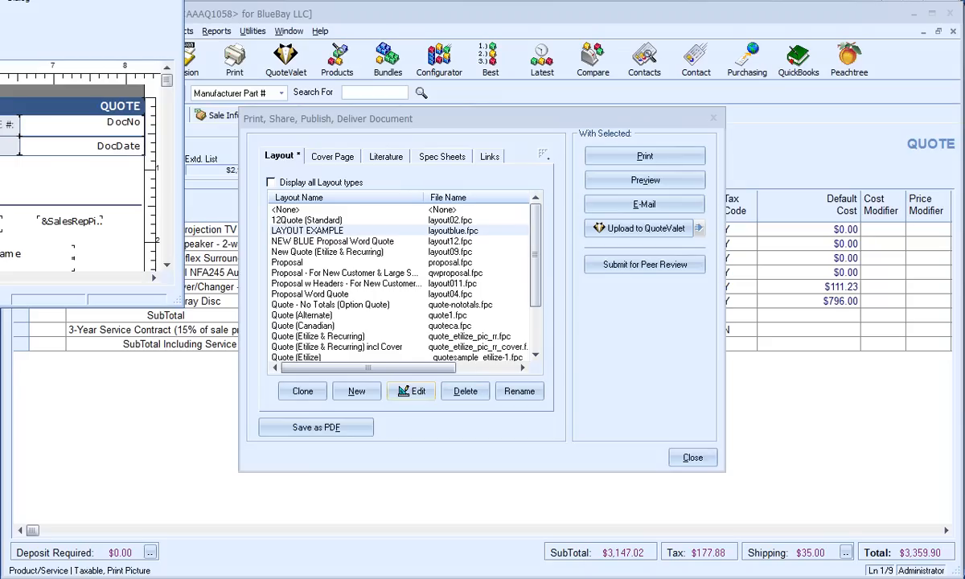
drag(513, 38, 640, 11)
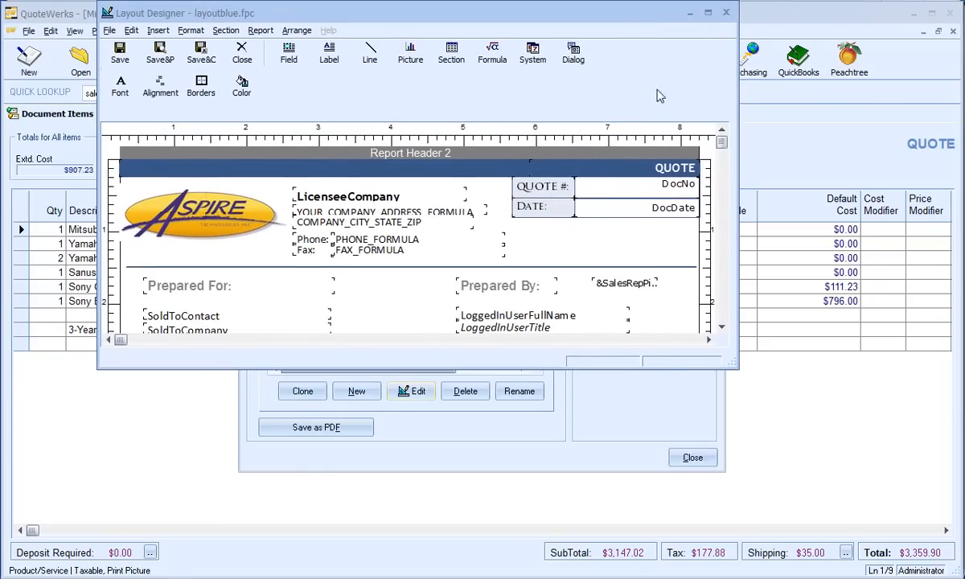
drag(736, 365, 841, 577)
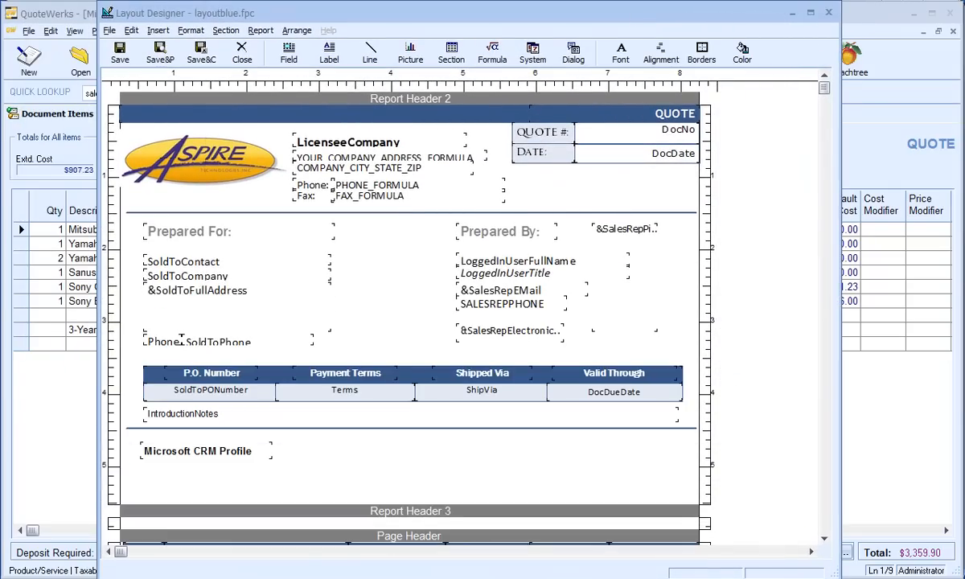
Start inserting a data field into the layout, choosing the ContactMgr table and entering new_custom1 as the field
scroll(514, 478, down, 3)
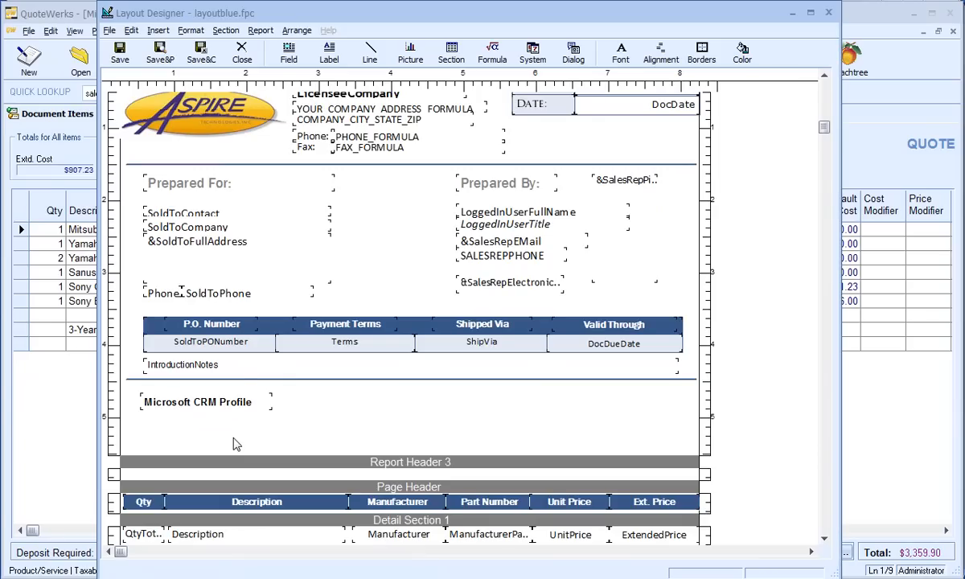
click(158, 30)
click(217, 48)
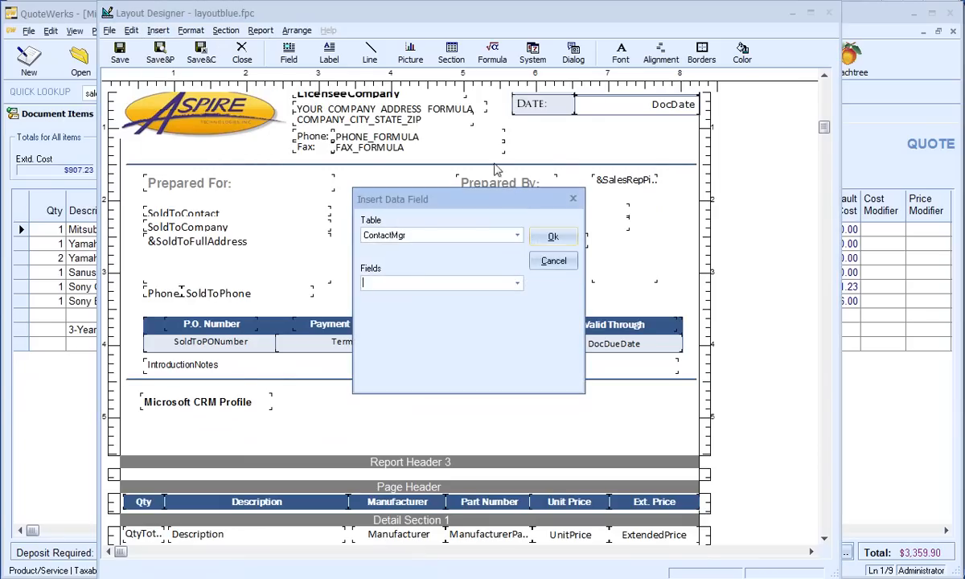
click(517, 235)
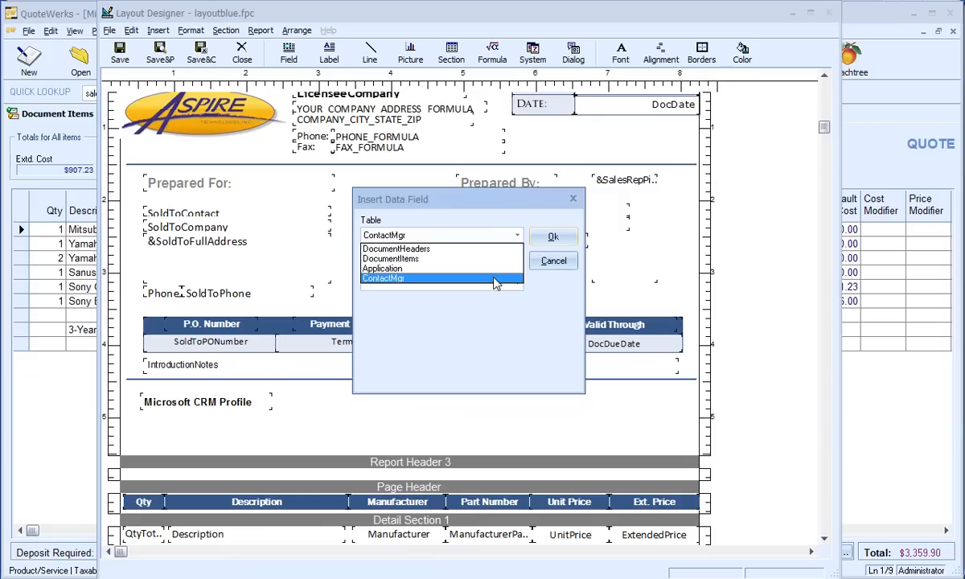
click(495, 279)
click(517, 284)
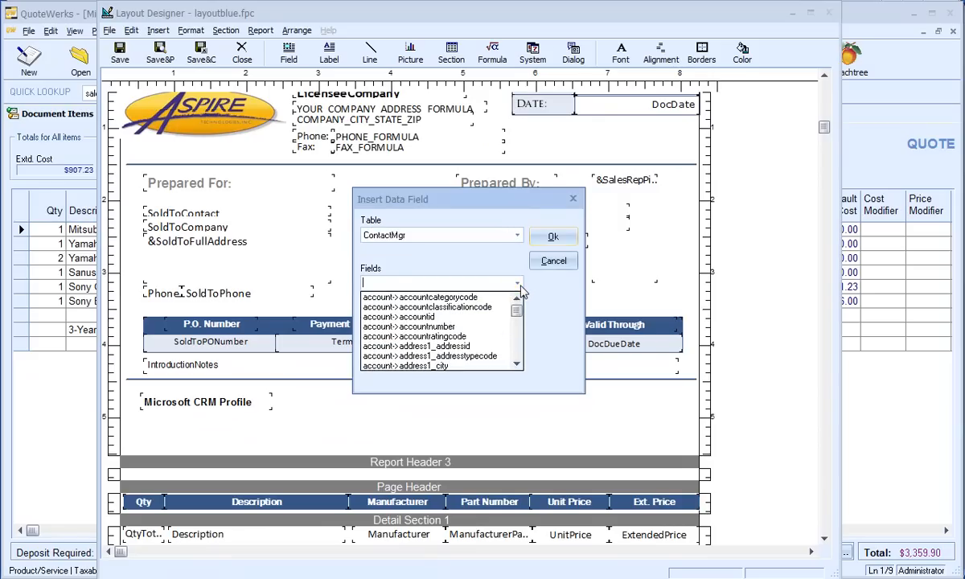
scroll(505, 342, down, 4)
scroll(505, 345, down, 15)
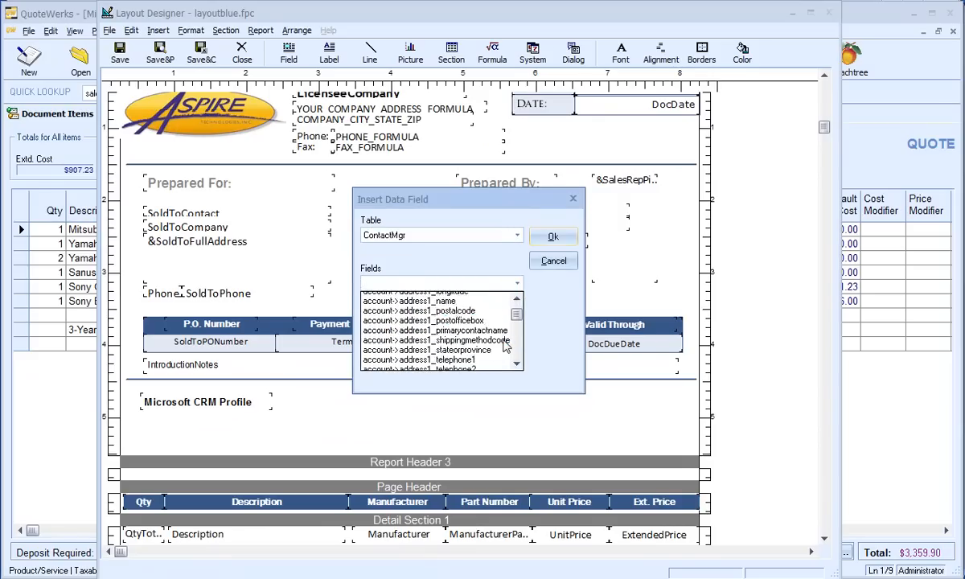
scroll(505, 346, down, 15)
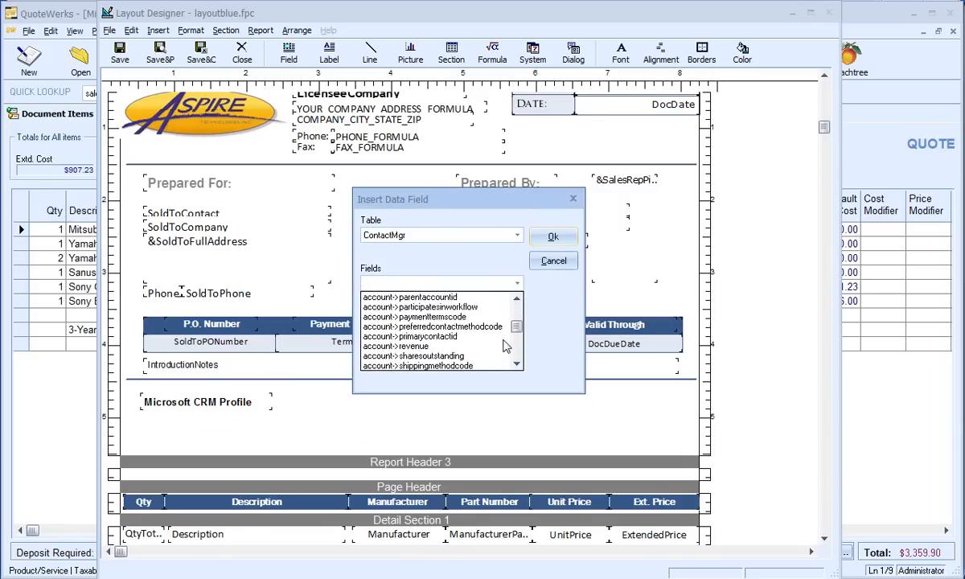
click(387, 283)
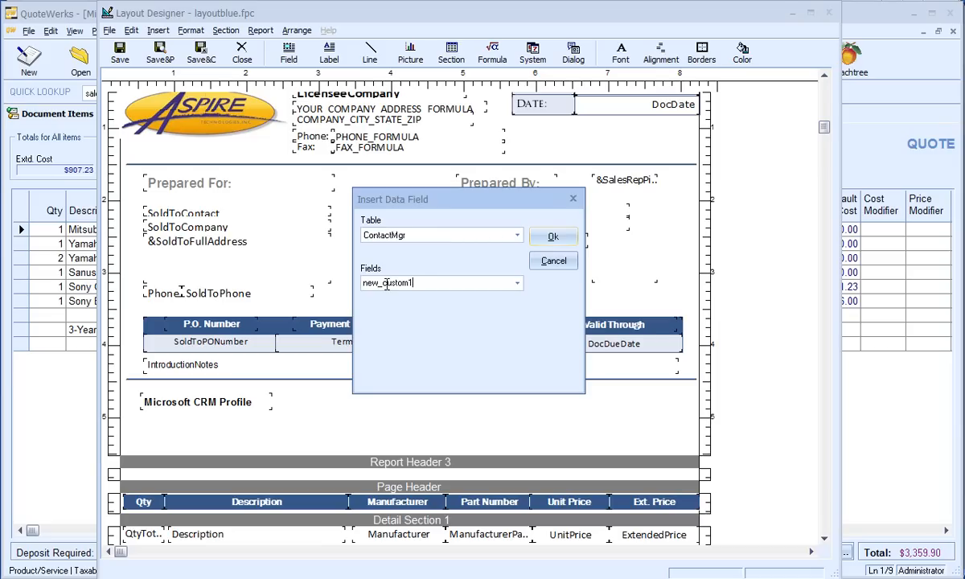
Place the new_custom1 field just below the Microsoft CRM Profile label and save and close the layout
click(552, 236)
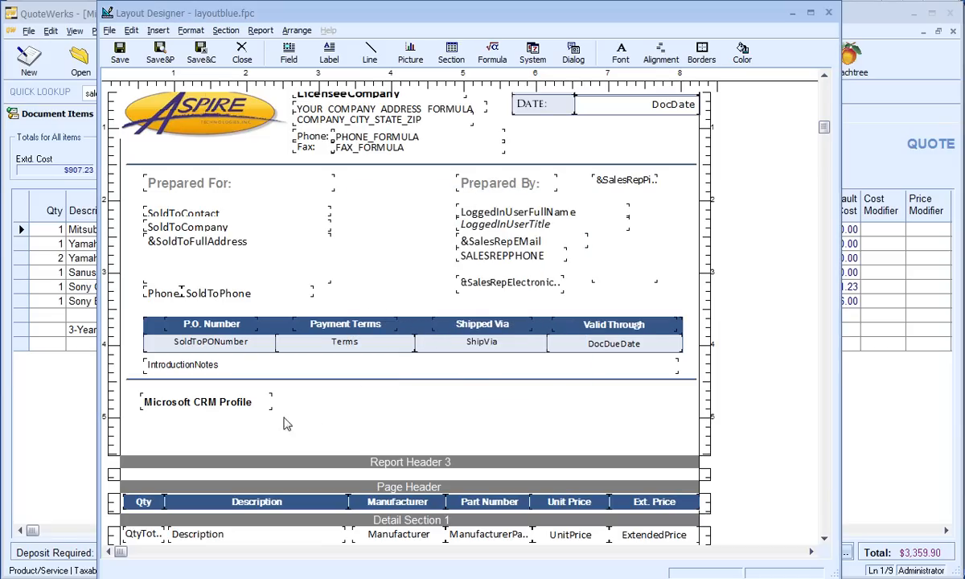
click(226, 432)
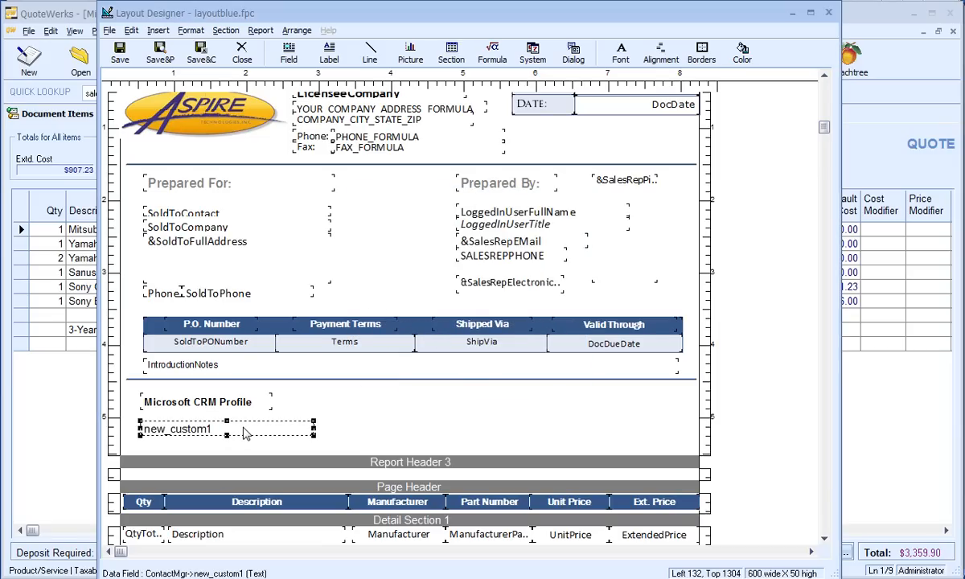
click(207, 57)
click(613, 172)
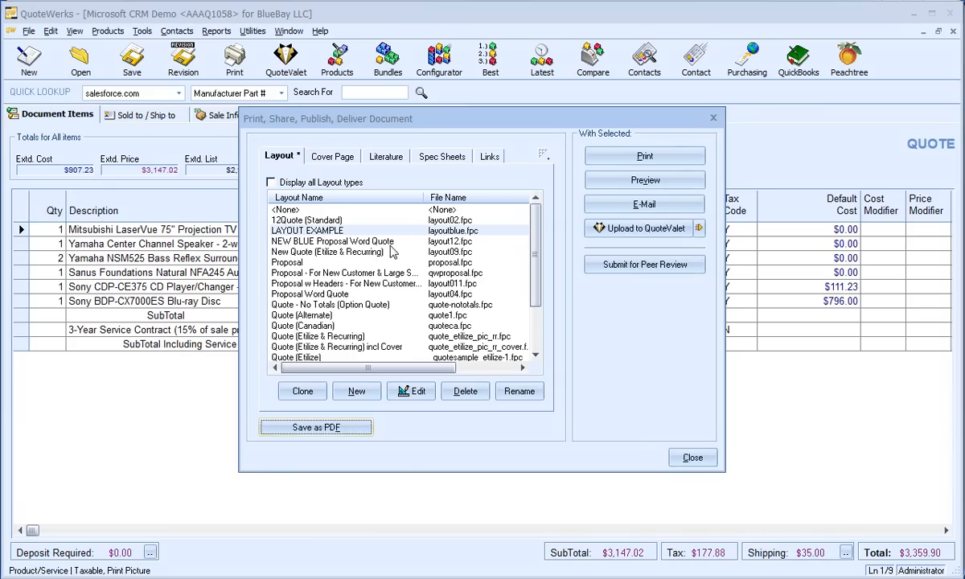
Select the NEW BLUE Proposal Word Quote layout, preview the quote through to its totals and close the preview
click(390, 242)
click(646, 180)
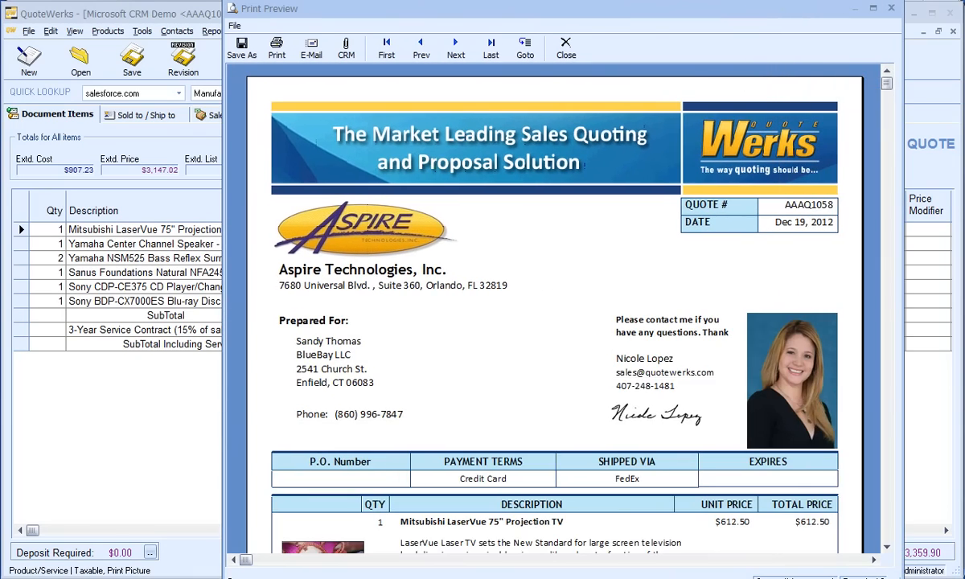
scroll(790, 469, down, 15)
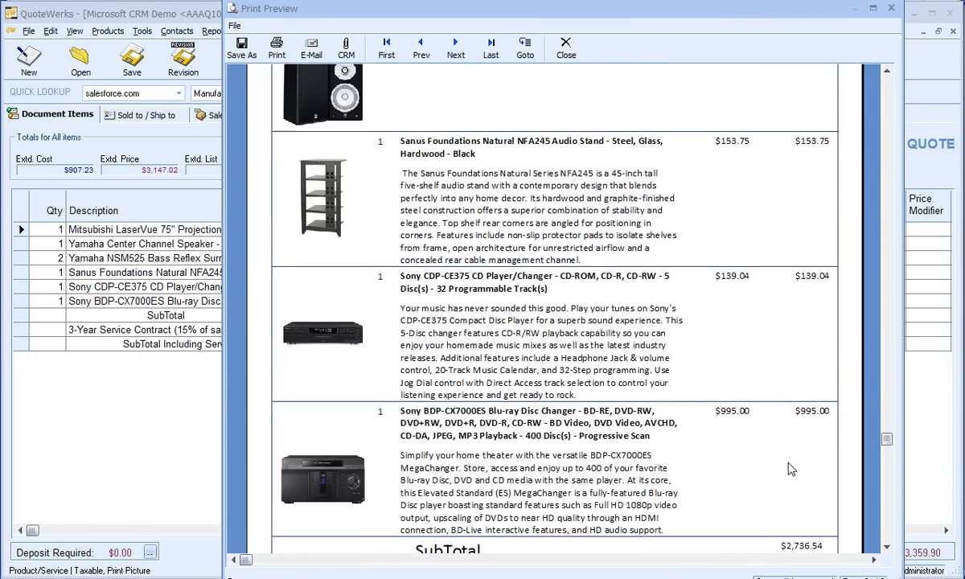
scroll(790, 469, down, 1)
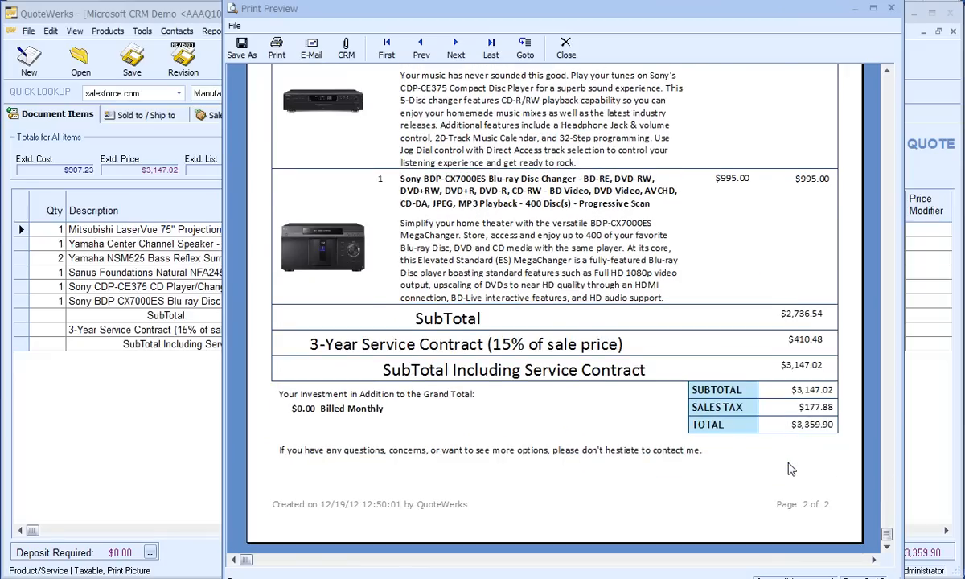
click(893, 8)
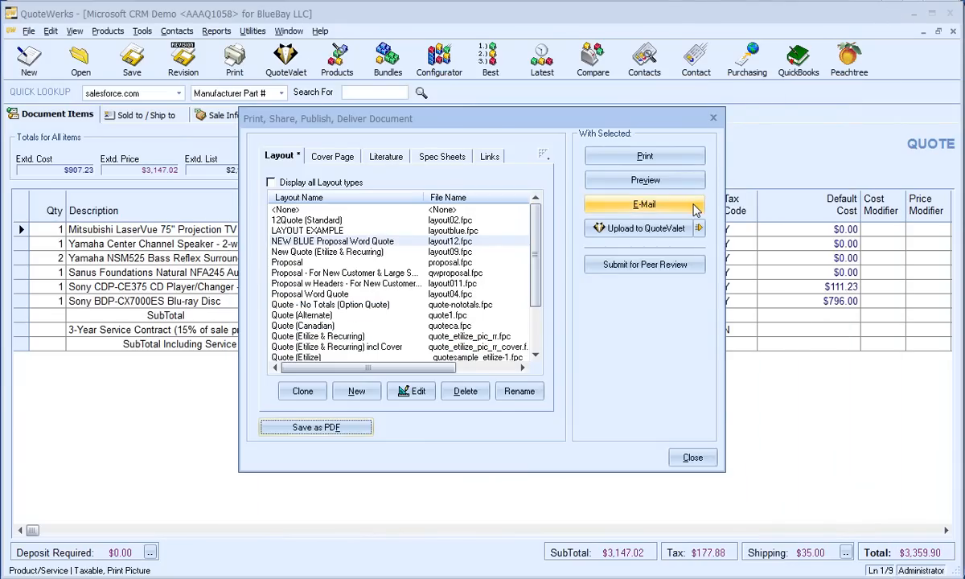
Upload the quote to QuoteValet with the *[S]CustomerFacing template and open its customer presentation web page
click(664, 229)
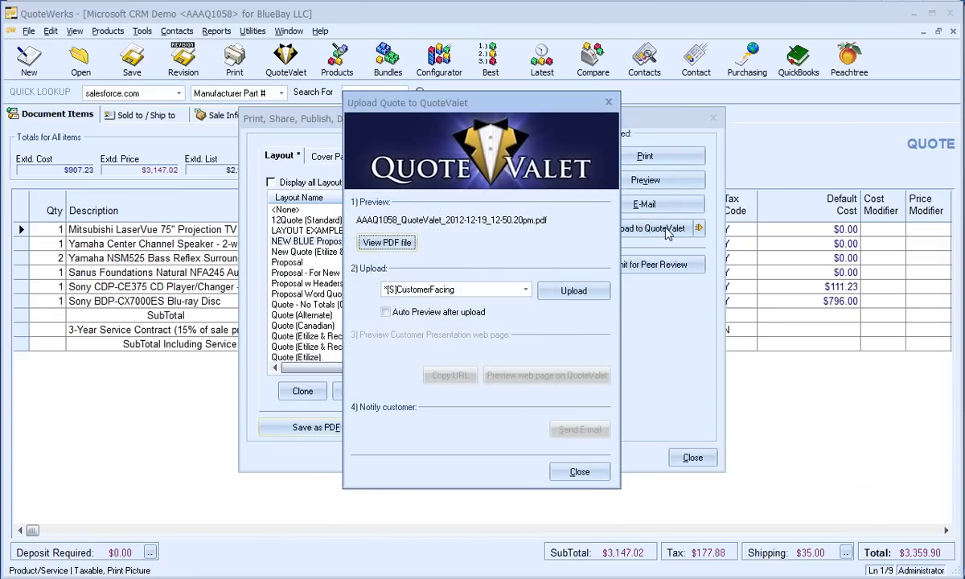
click(587, 292)
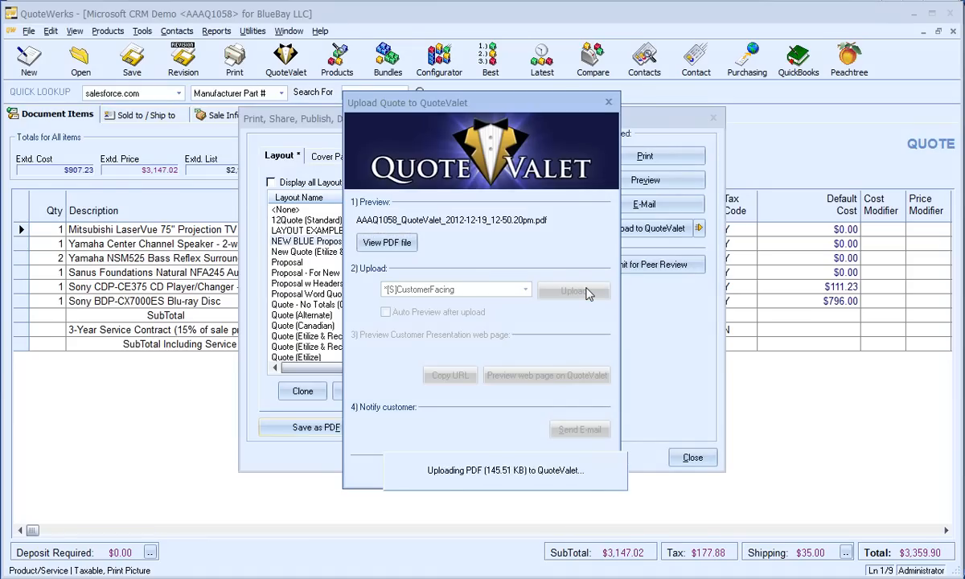
click(568, 375)
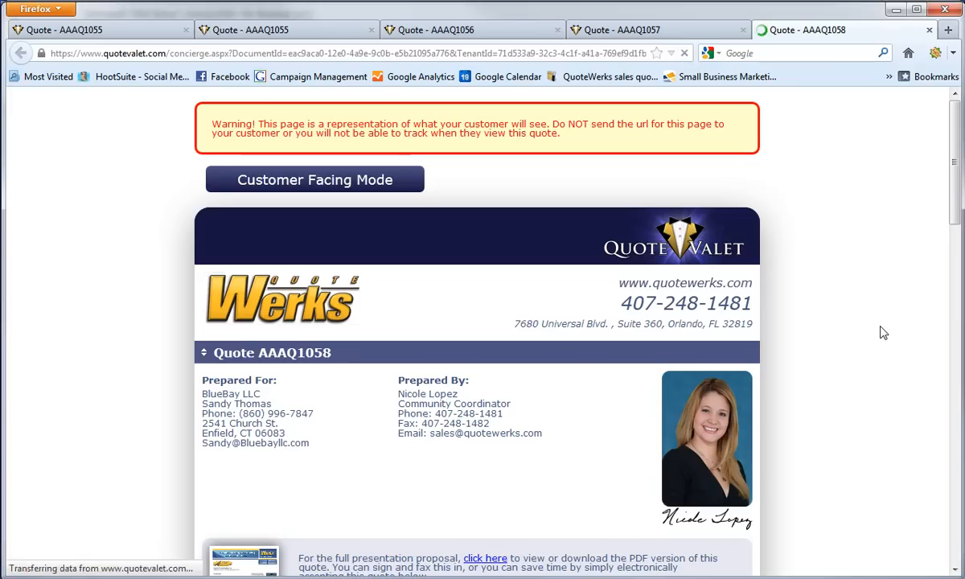
Review the QuoteValet page's line items, totals, acceptance form and questions section, and minimize the browser
scroll(882, 332, down, 6)
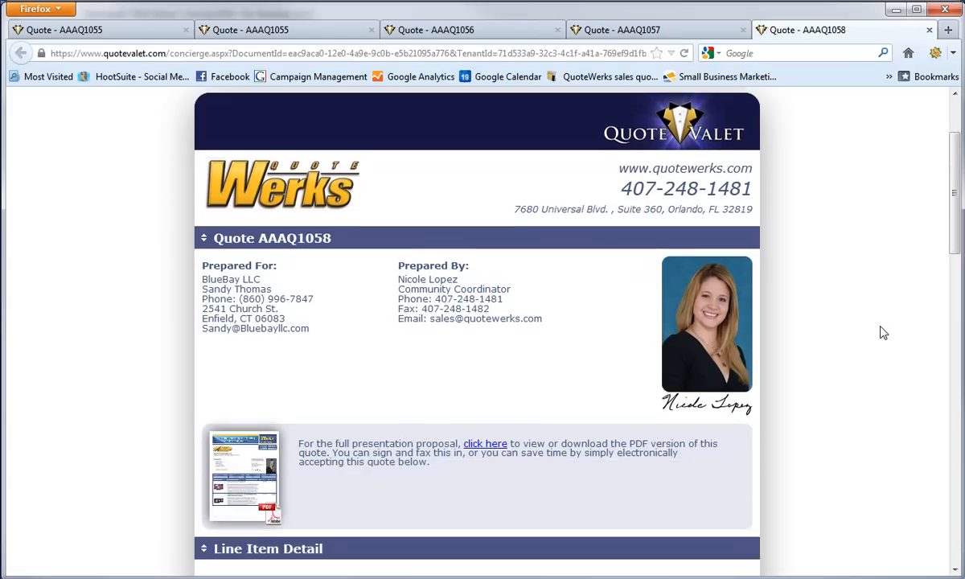
scroll(882, 332, down, 7)
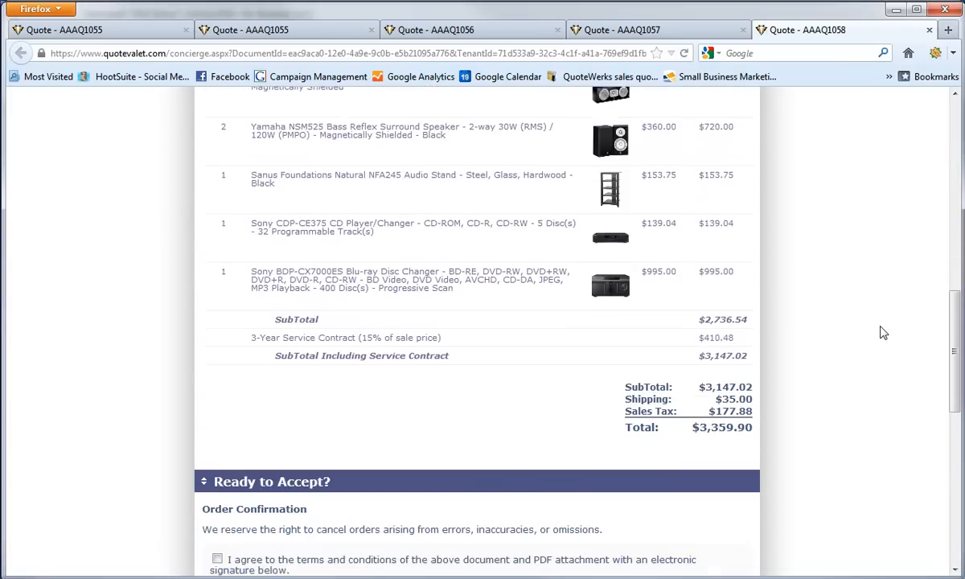
scroll(883, 332, down, 4)
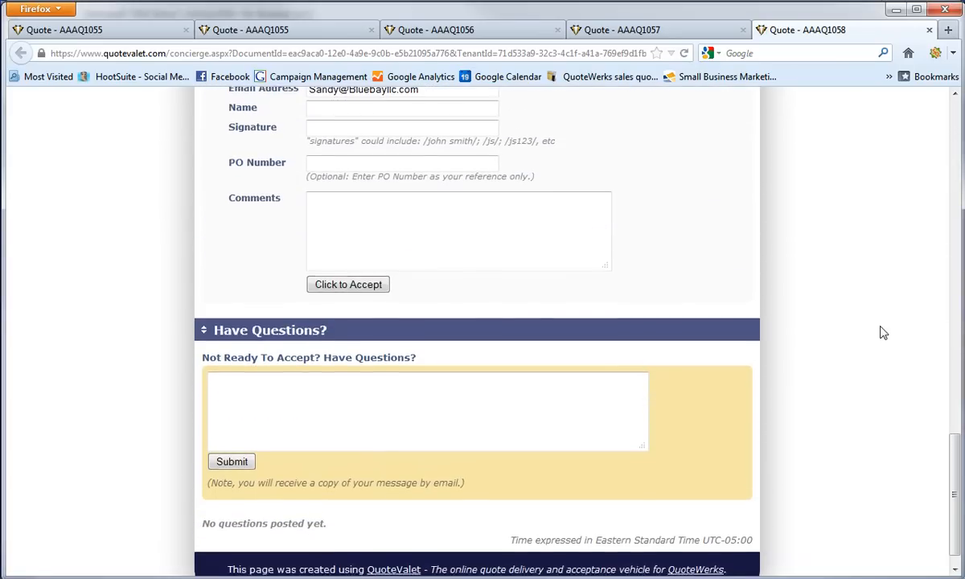
scroll(882, 332, up, 5)
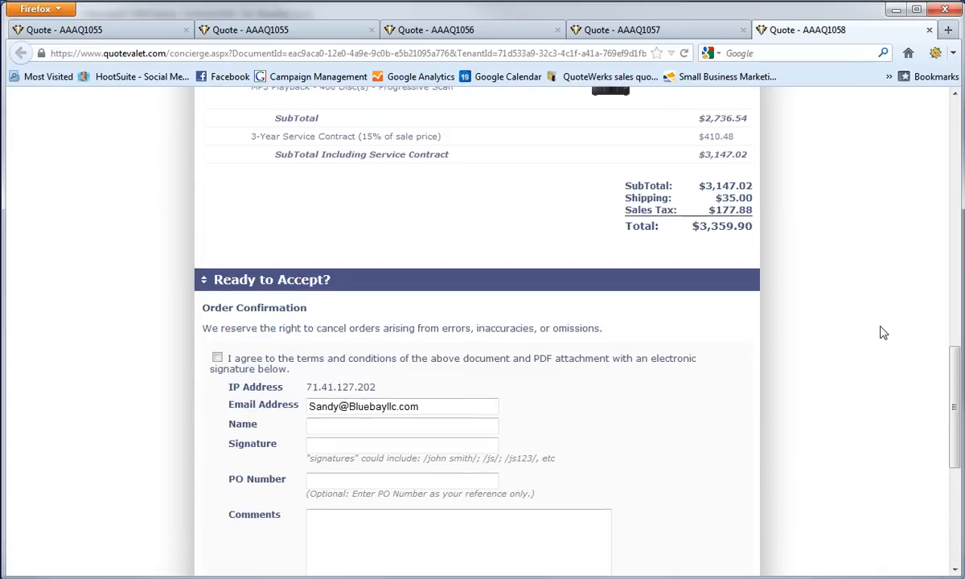
scroll(882, 332, up, 8)
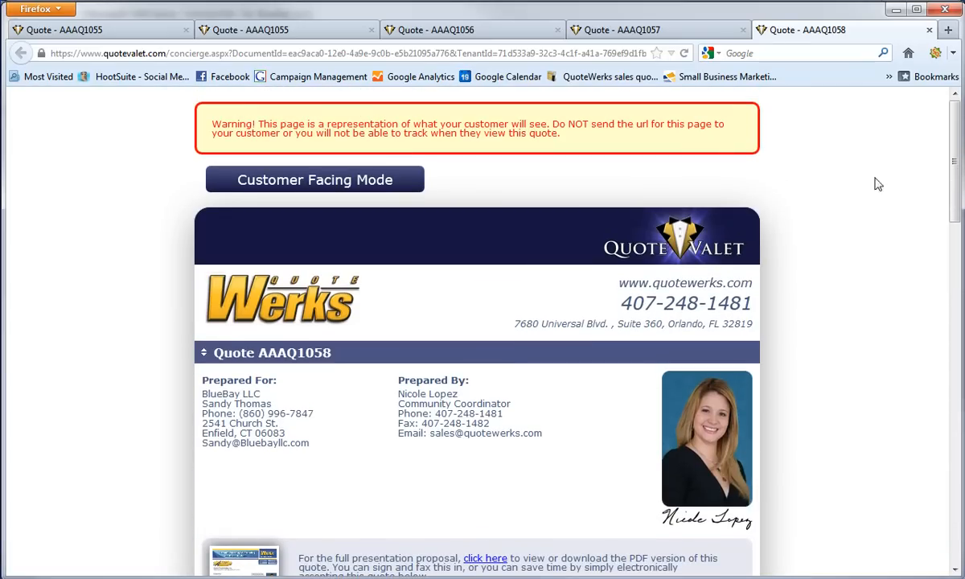
click(896, 10)
Send the customer the QuoteValet notification e-mail, logged in MS CRM under the 'SoldTo' contact
click(587, 430)
drag(0, 3, 380, 13)
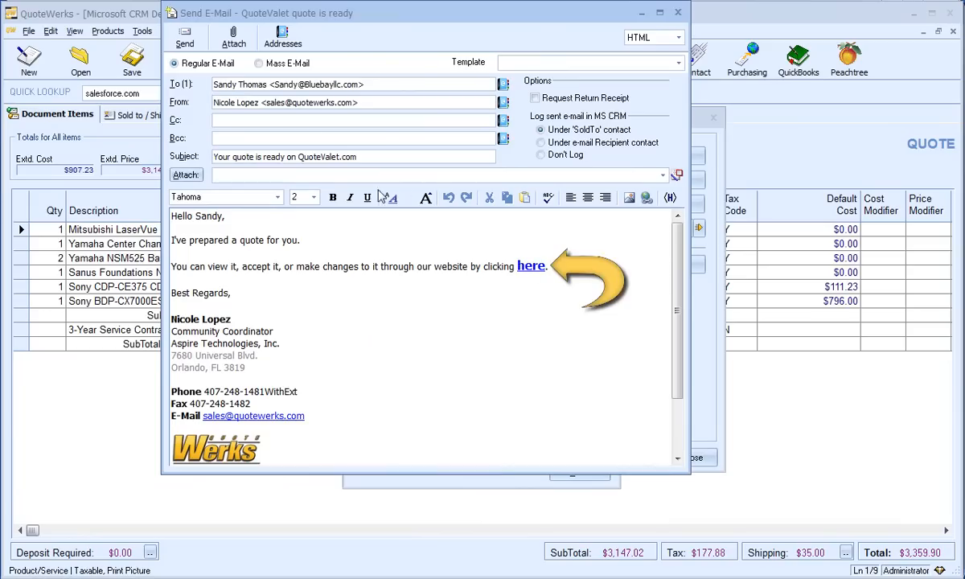
click(185, 39)
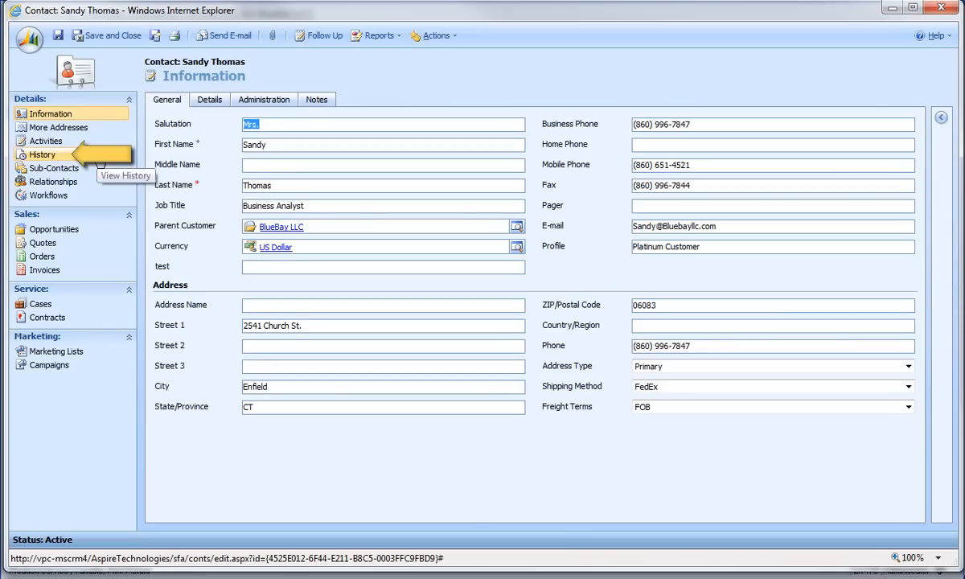
In the MS CRM contact, check the history for the logged e-mail, return to the contact information and view the notes
click(96, 157)
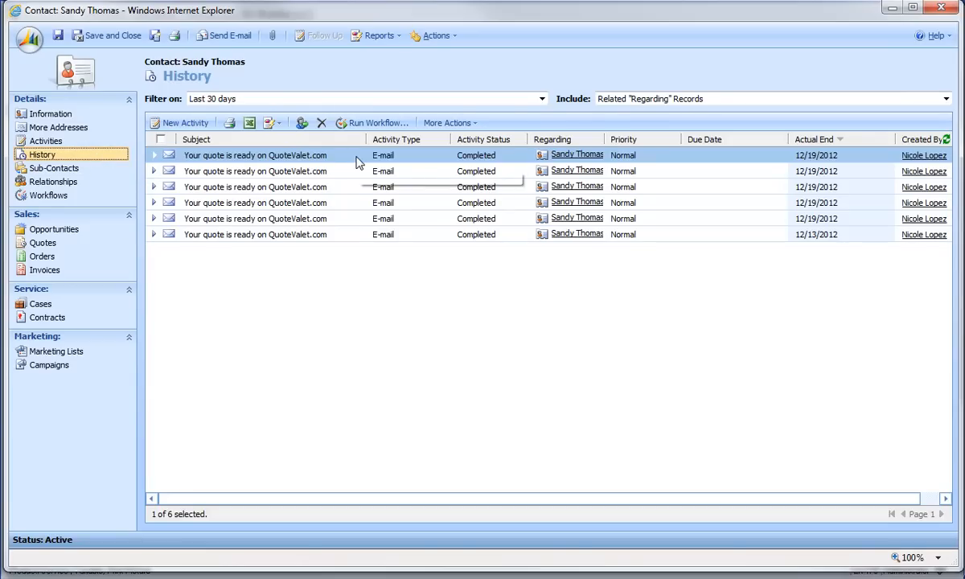
click(92, 117)
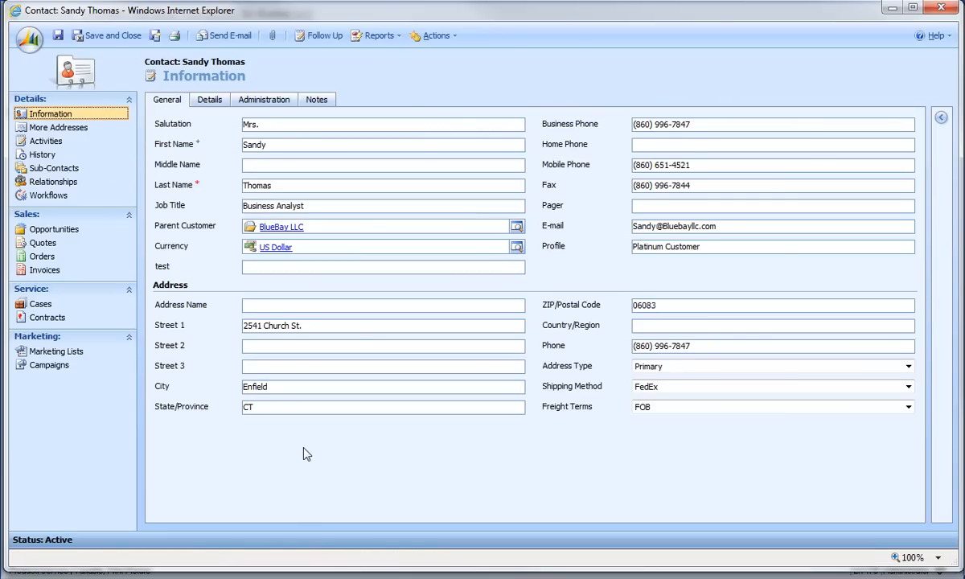
click(314, 102)
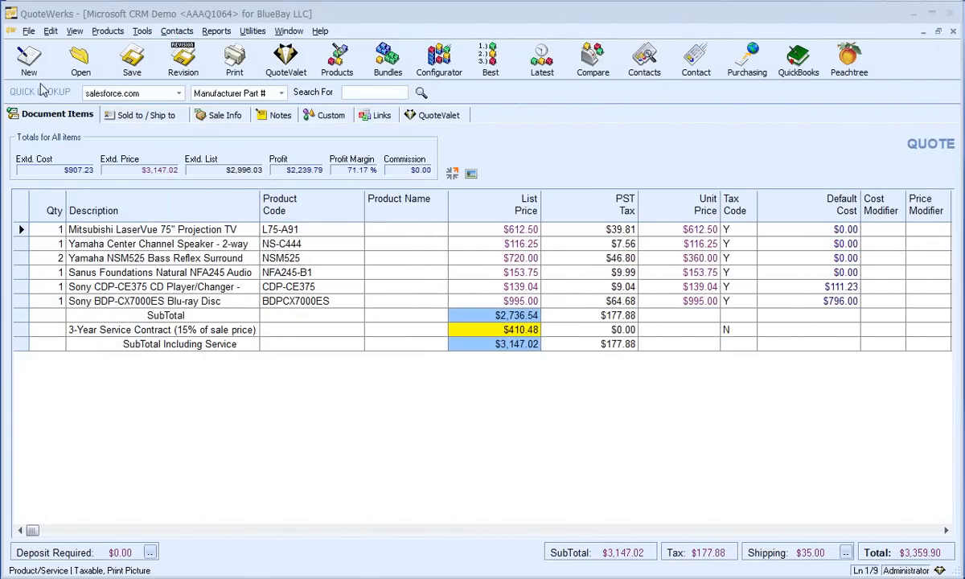
In QuoteWerks, convert the quote to an order with doc status Open, removing non-selected optional items
click(30, 32)
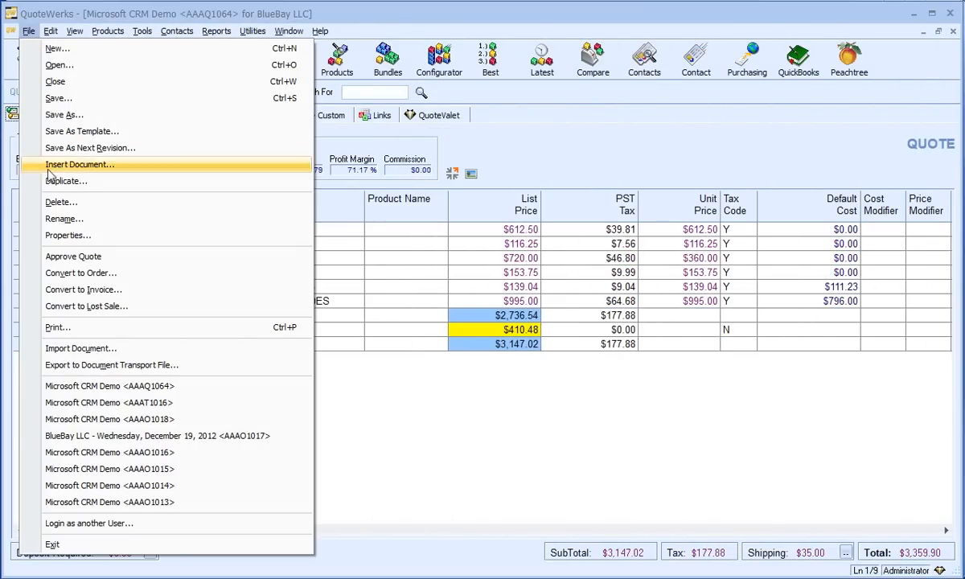
click(126, 273)
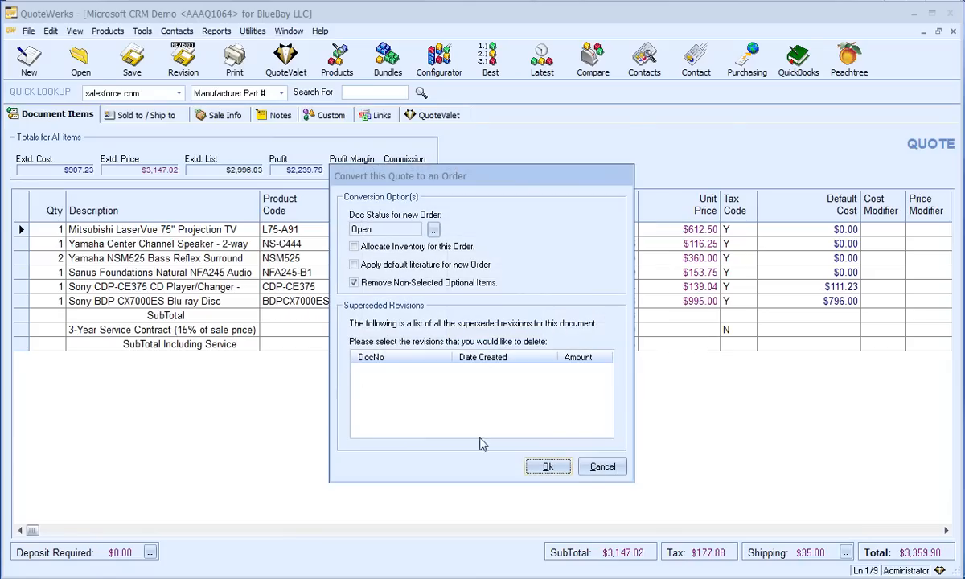
click(545, 466)
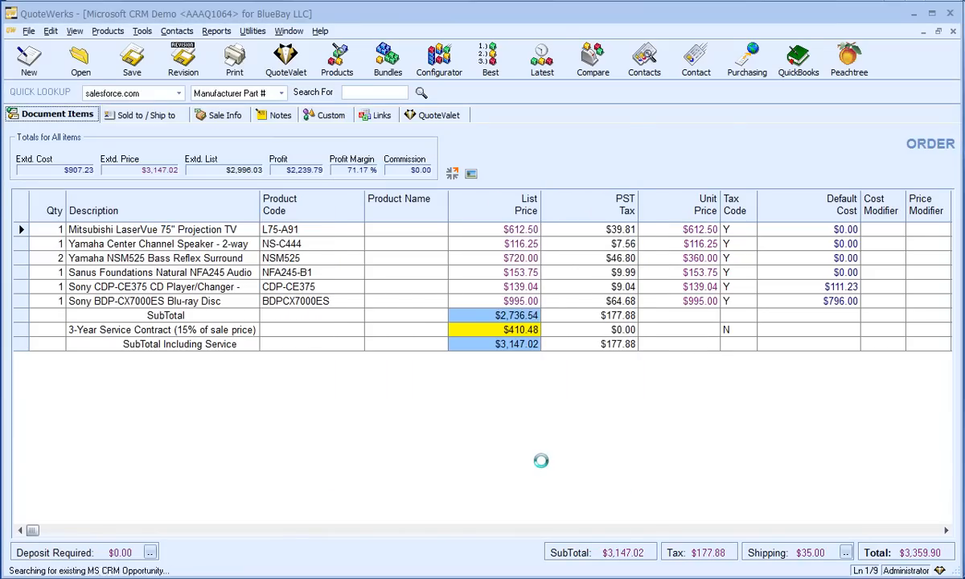
click(574, 425)
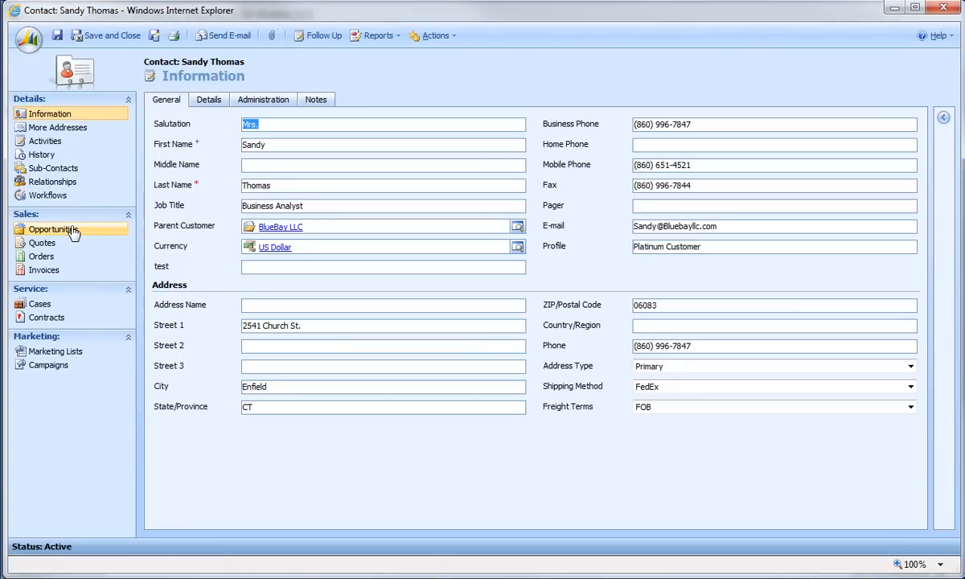
In the MS CRM contact, view the opportunities and filter them on Won
click(62, 230)
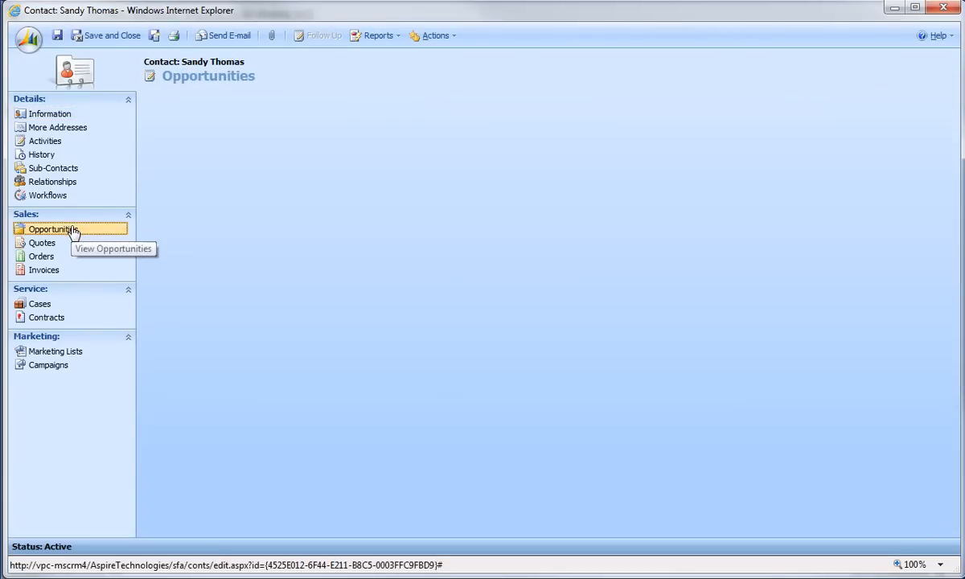
click(542, 100)
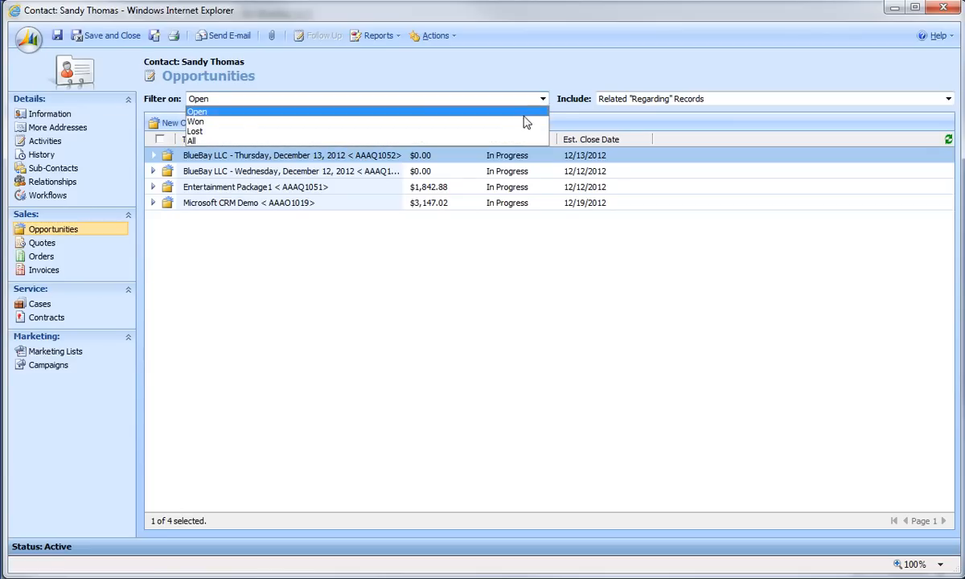
click(521, 123)
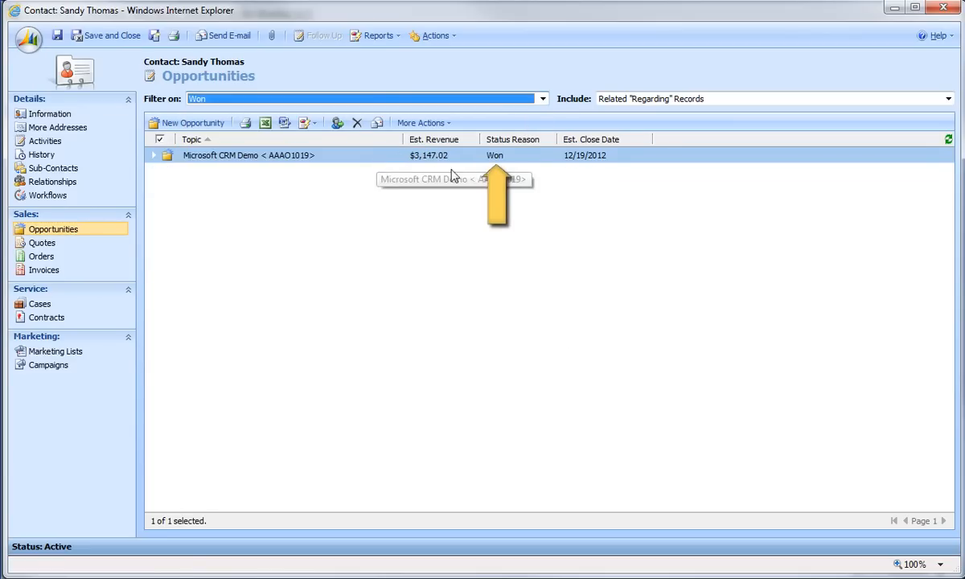